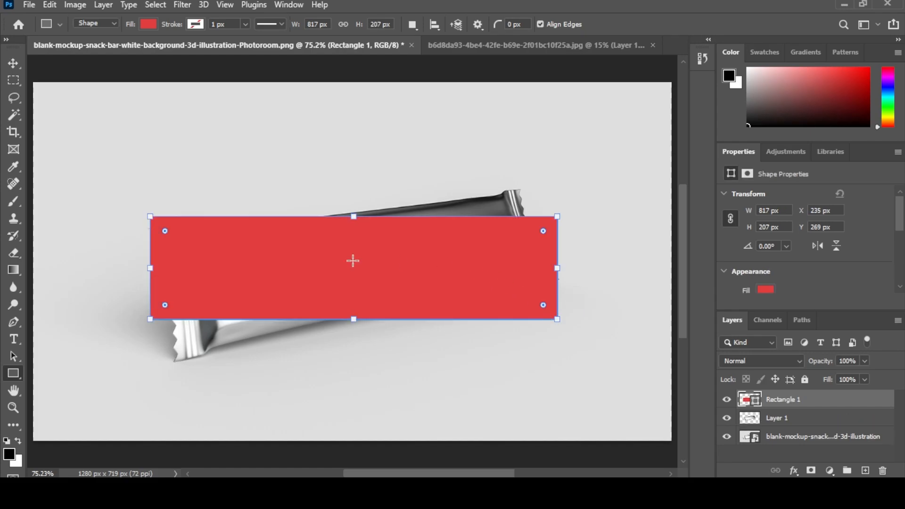
- Convert the Rectangle 1 layer to a smart object and lower its opacity to 85%
{"action": "left_click", "coordinate": [13, 63]}
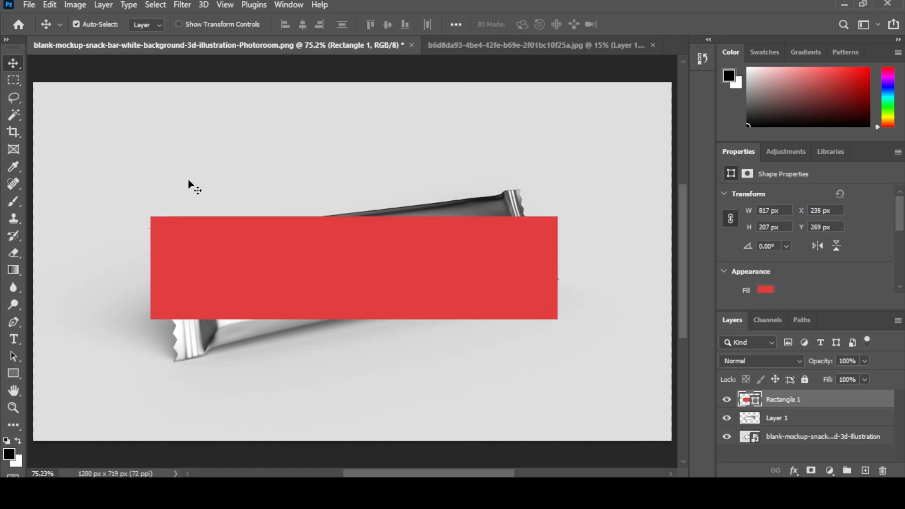
{"action": "right_click", "coordinate": [797, 404]}
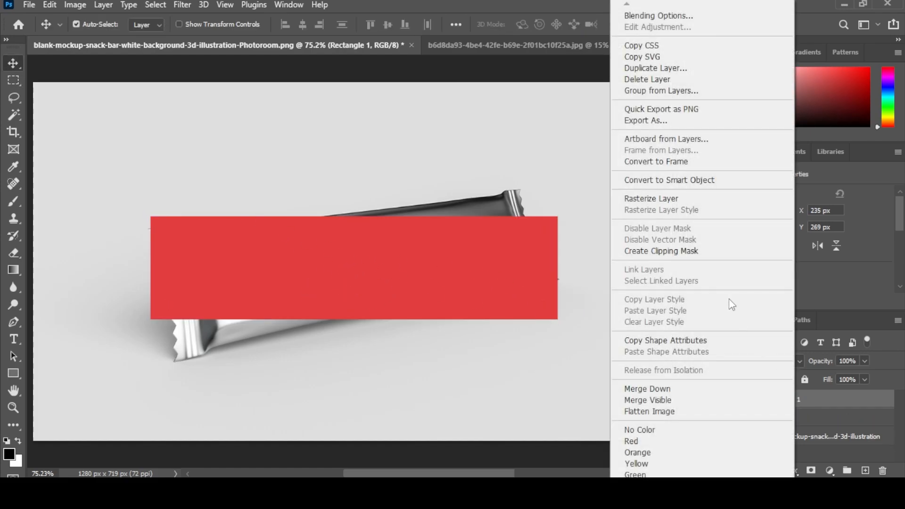
{"action": "left_click", "coordinate": [695, 180]}
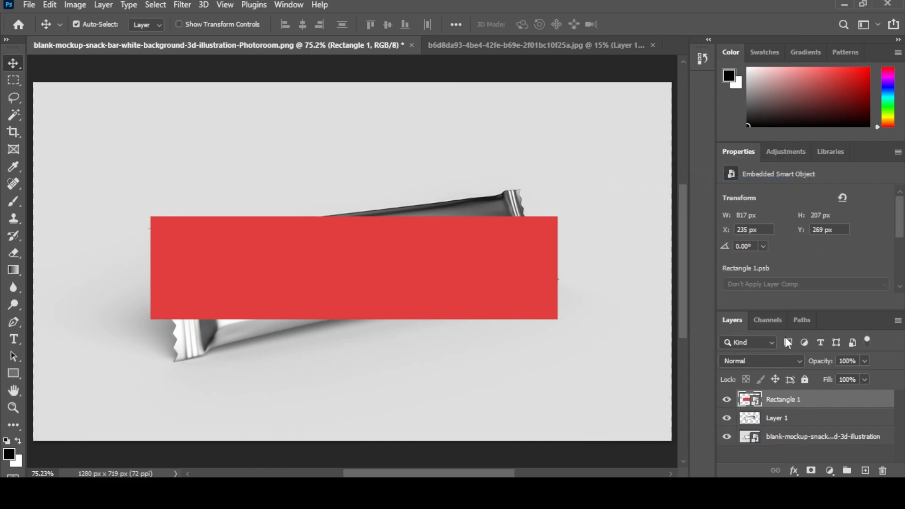
{"action": "left_click_drag", "start_coordinate": [826, 361], "coordinate": [816, 365]}
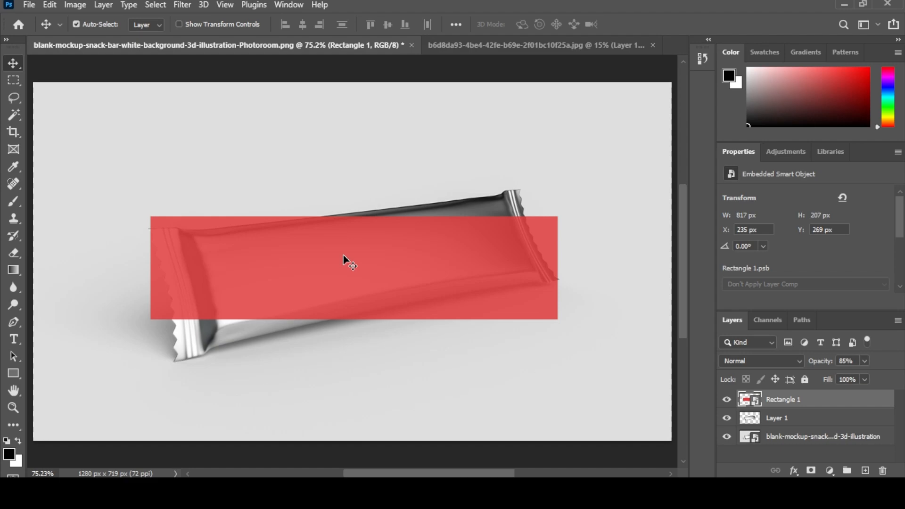
- Rotate the red rectangle about -9° and distort its four corners so it covers the whole snack bar wrapper
{"action": "key", "text": "ctrl+1"}
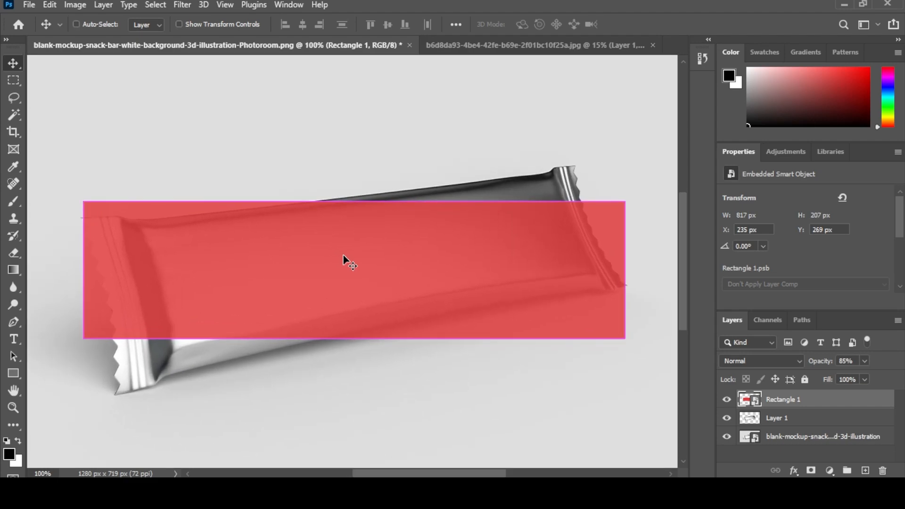
{"action": "key", "text": "ctrl+t"}
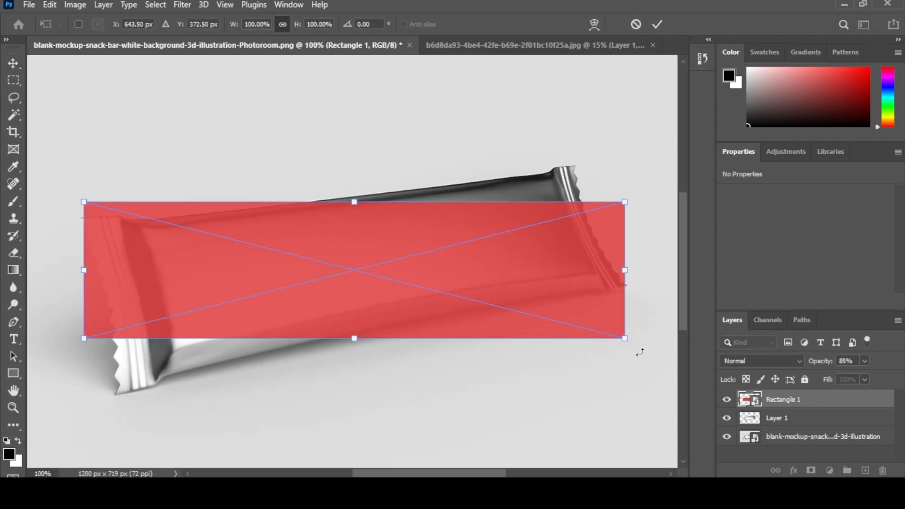
{"action": "left_click_drag", "start_coordinate": [639, 352], "coordinate": [646, 307]}
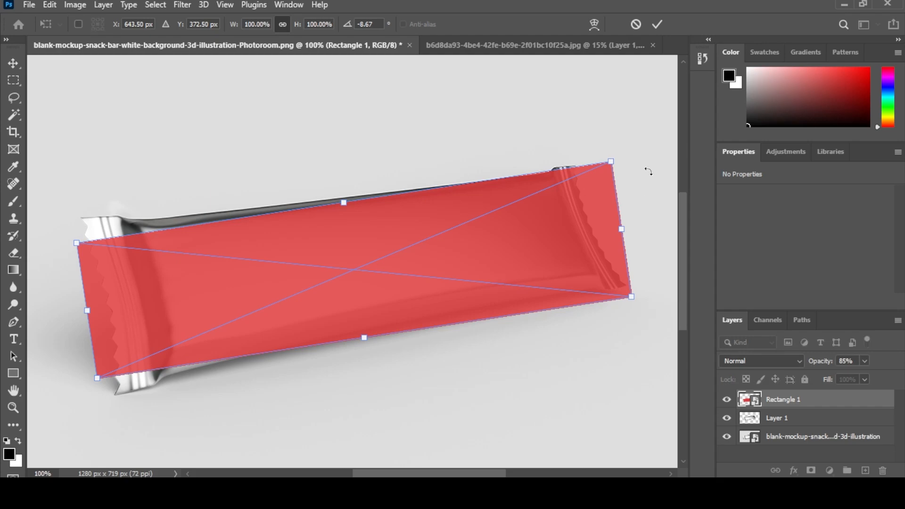
{"action": "left_click_drag", "start_coordinate": [614, 166], "coordinate": [585, 156]}
{"action": "left_click_drag", "start_coordinate": [633, 298], "coordinate": [634, 293]}
{"action": "left_click_drag", "start_coordinate": [78, 245], "coordinate": [72, 213]}
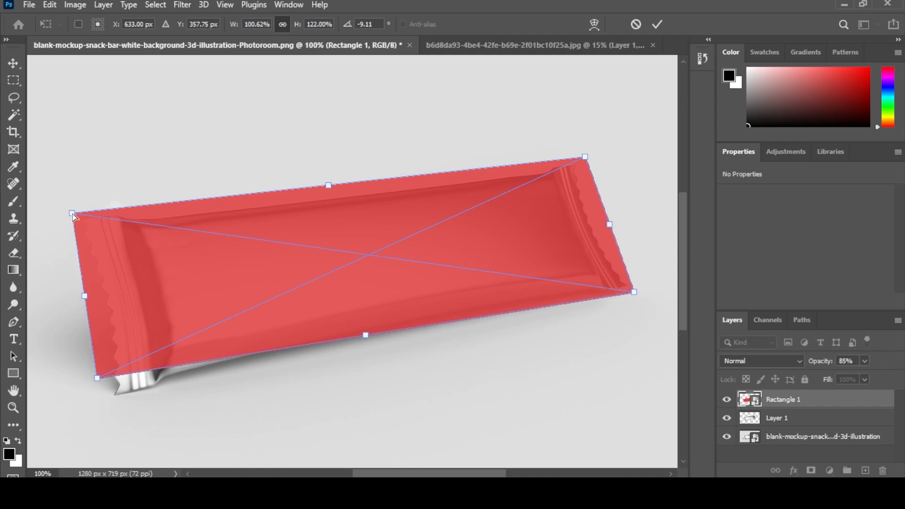
{"action": "left_click_drag", "start_coordinate": [97, 379], "coordinate": [108, 404]}
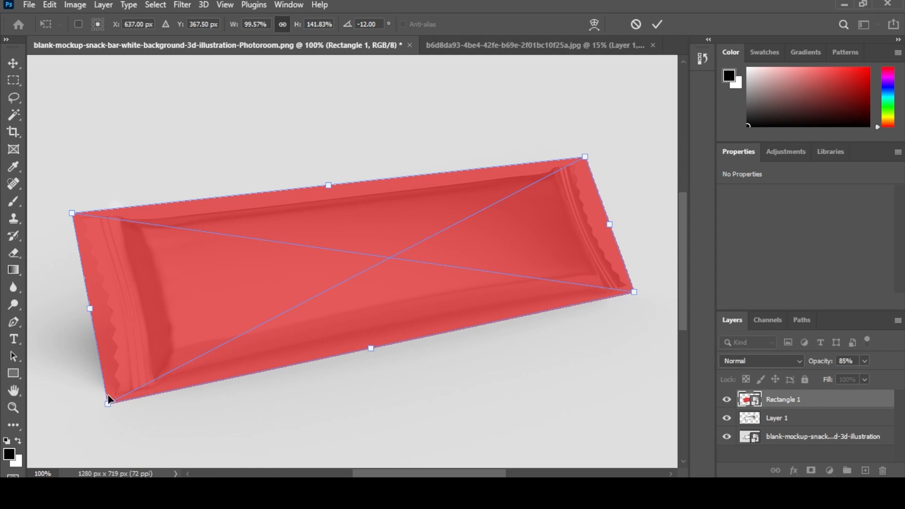
{"action": "left_click_drag", "start_coordinate": [74, 215], "coordinate": [71, 211]}
{"action": "left_click", "coordinate": [15, 57]}
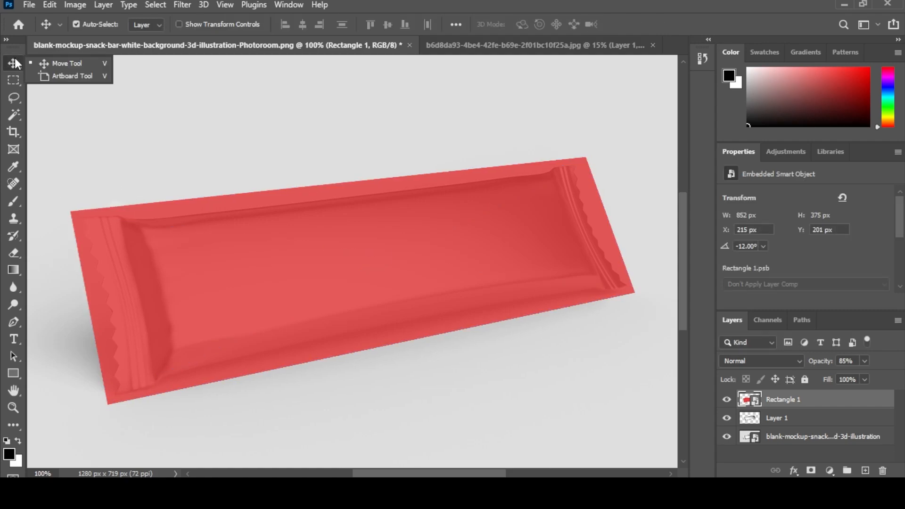
{"action": "left_click", "coordinate": [412, 236]}
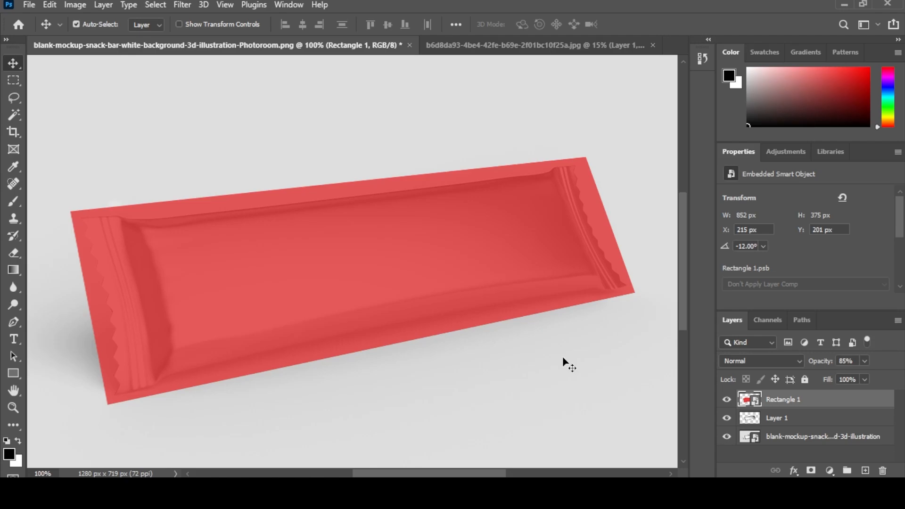
- Clip the Rectangle 1 layer to Layer 1 with a clipping mask and open its smart object contents
{"action": "right_click", "coordinate": [798, 403]}
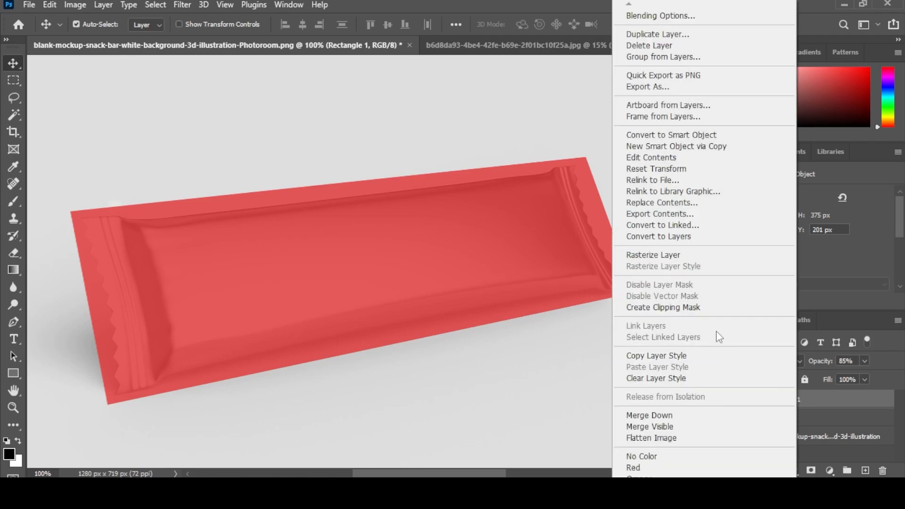
{"action": "left_click", "coordinate": [676, 307]}
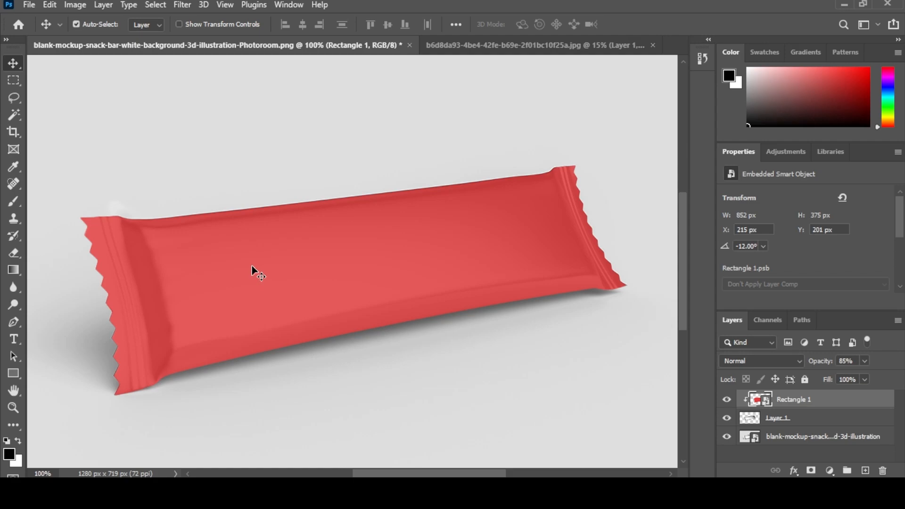
{"action": "scroll", "coordinate": [252, 271], "scroll_direction": "down", "scroll_amount": 2}
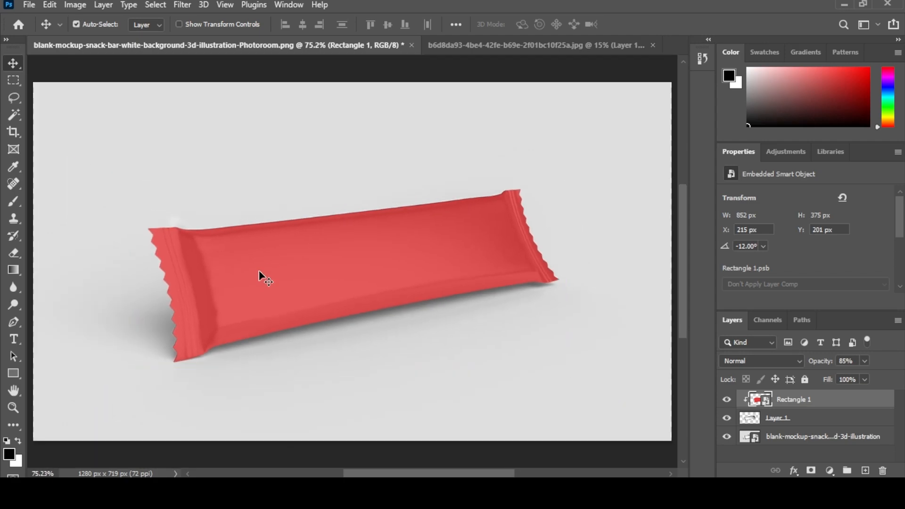
{"action": "double_click", "coordinate": [766, 399]}
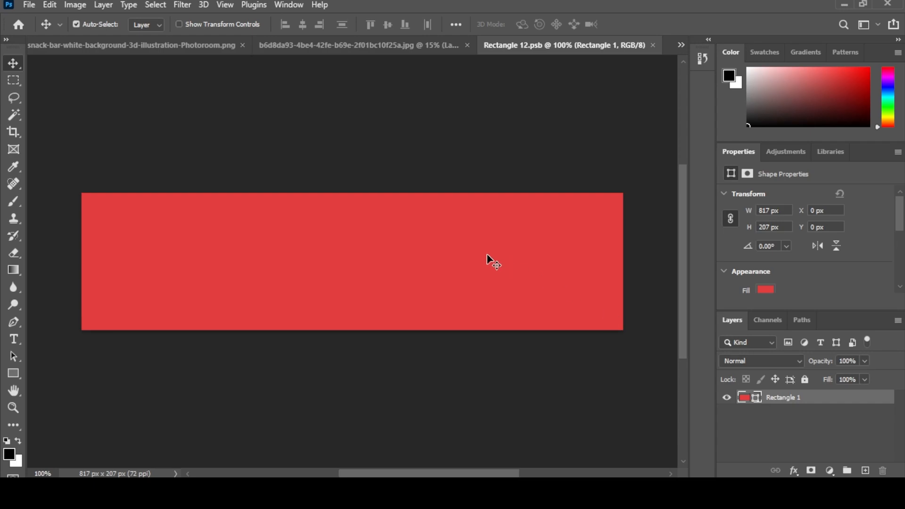
- Copy the entire Brandex watermelon artwork from its JPG document and paste it into Rectangle 12.psb
{"action": "left_click", "coordinate": [355, 45]}
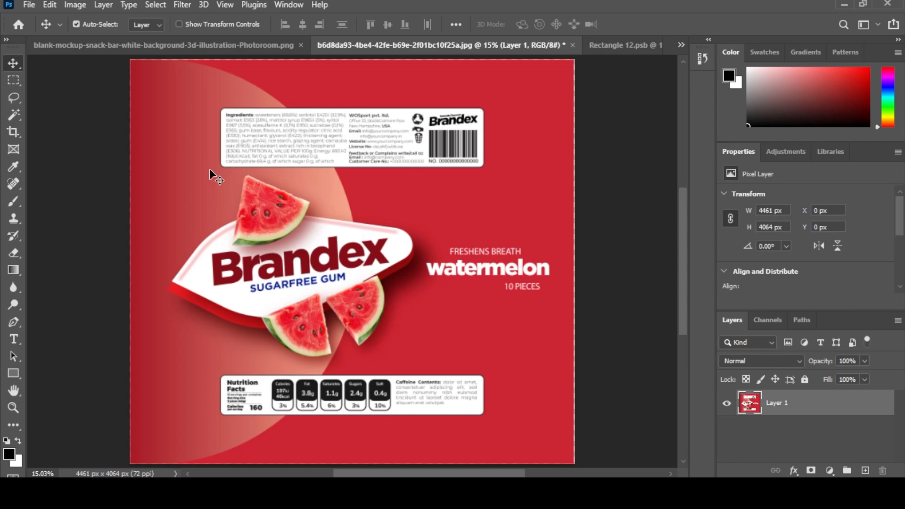
{"action": "left_click", "coordinate": [157, 5]}
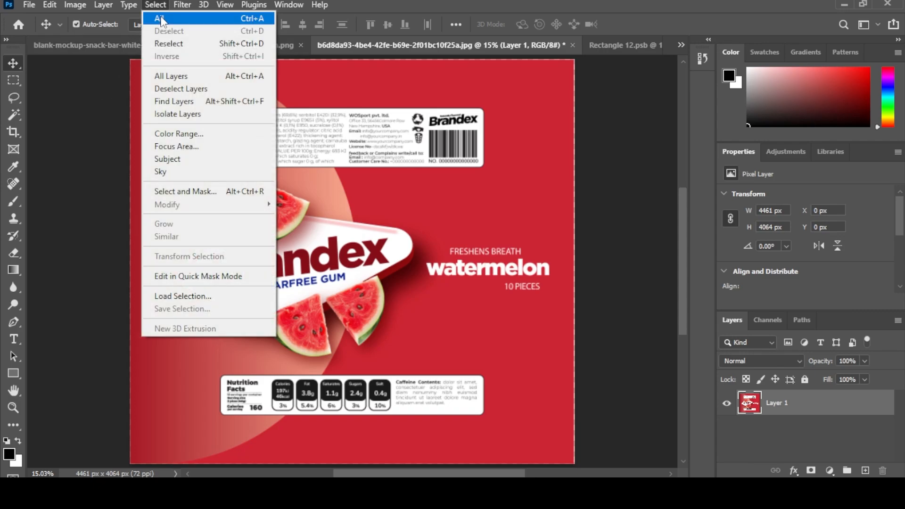
{"action": "left_click", "coordinate": [159, 18]}
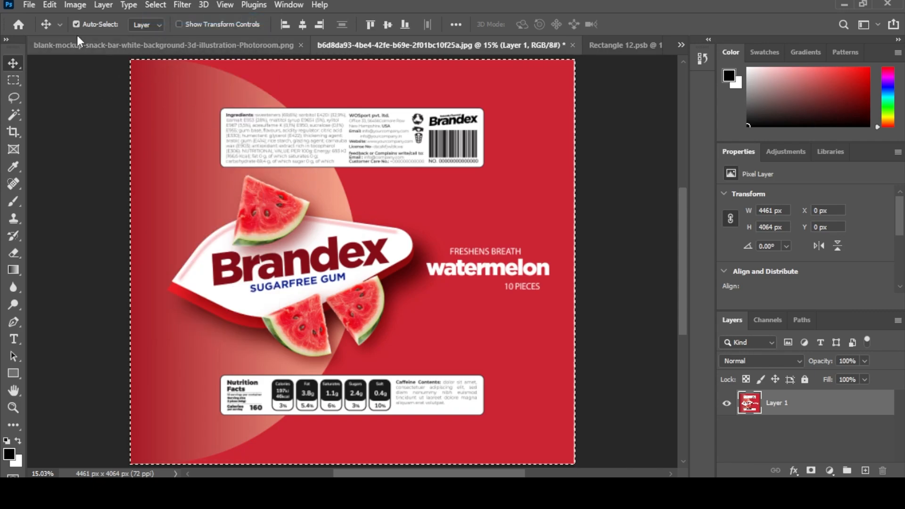
{"action": "left_click", "coordinate": [50, 5]}
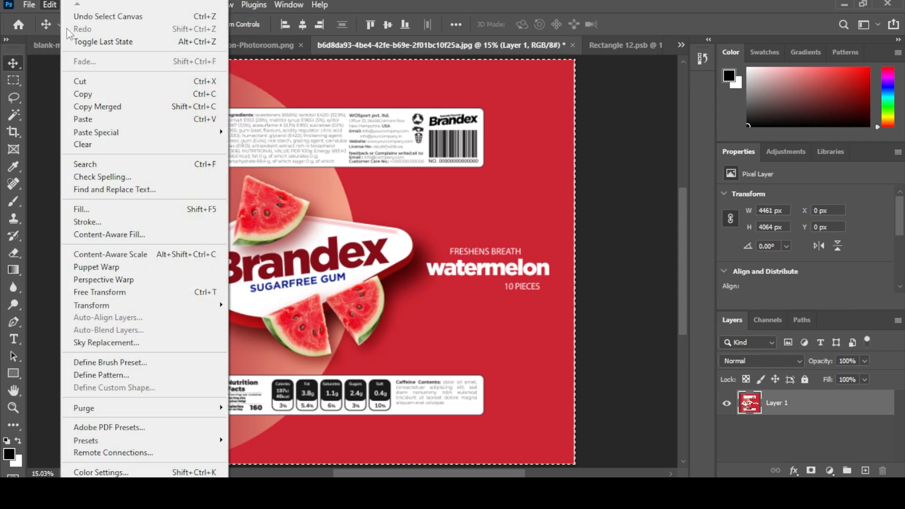
{"action": "left_click", "coordinate": [91, 96]}
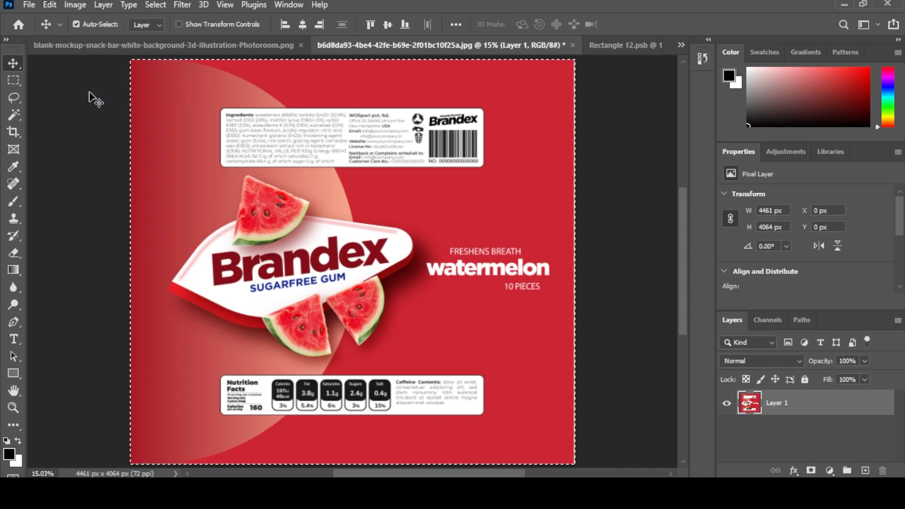
{"action": "left_click", "coordinate": [627, 47]}
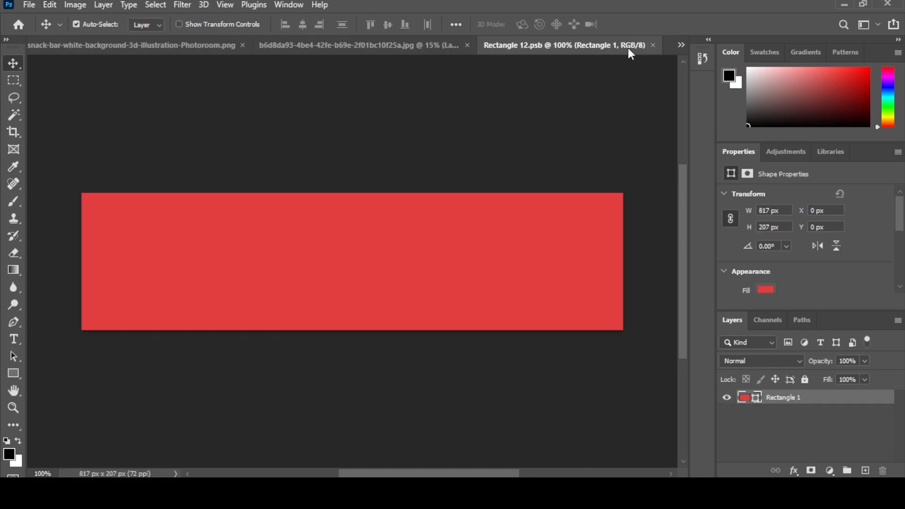
{"action": "key", "text": "ctrl+v"}
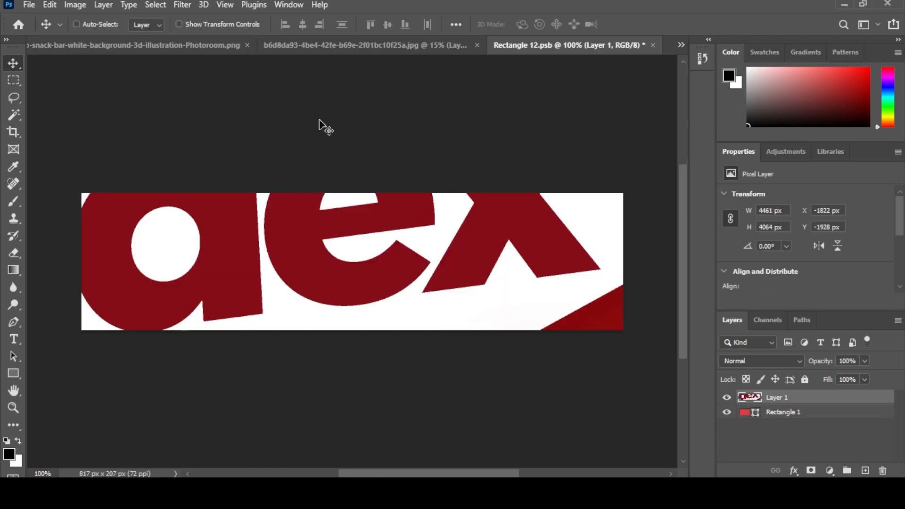
- Scale the pasted Brandex artwork proportionally to about 12% so the logo and watermelon text fit the rectangle
{"action": "key", "text": "ctrl+minus"}
{"action": "key", "text": "ctrl+minus"}
{"action": "key", "text": "ctrl+minus"}
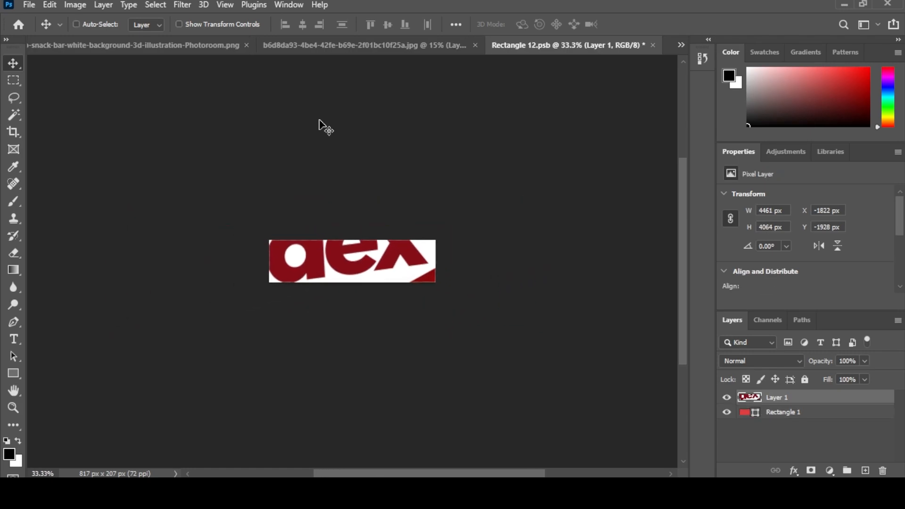
{"action": "key", "text": "ctrl+minus"}
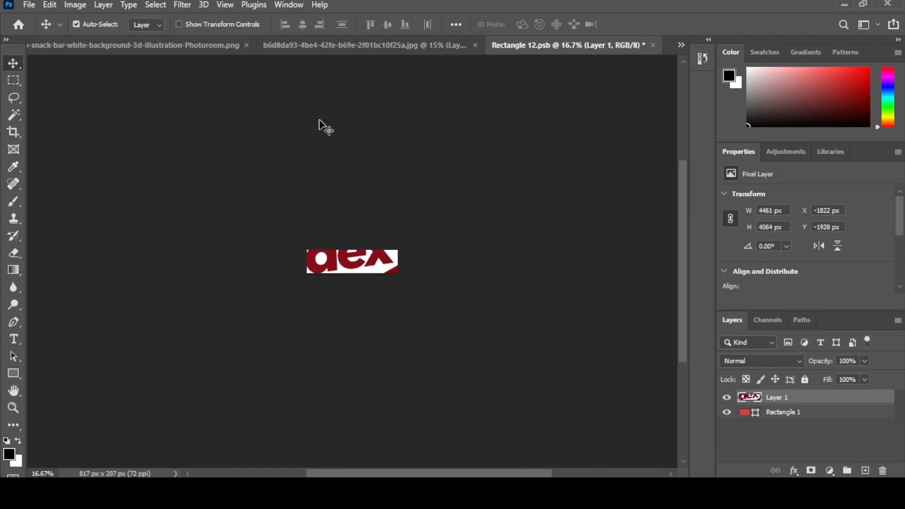
{"action": "key", "text": "ctrl+minus"}
{"action": "key", "text": "ctrl+minus"}
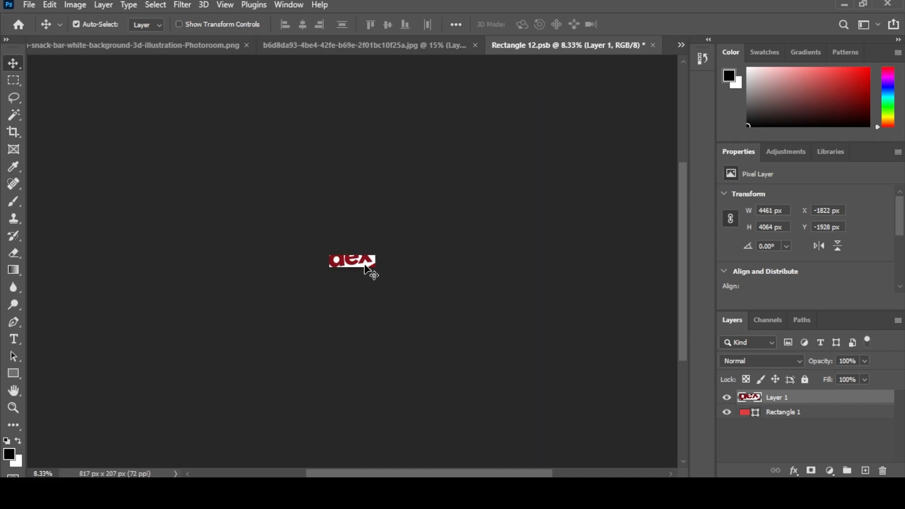
{"action": "key", "text": "ctrl+t"}
{"action": "left_click_drag", "start_coordinate": [477, 377], "coordinate": [381, 284]}
{"action": "key", "text": "ctrl+0"}
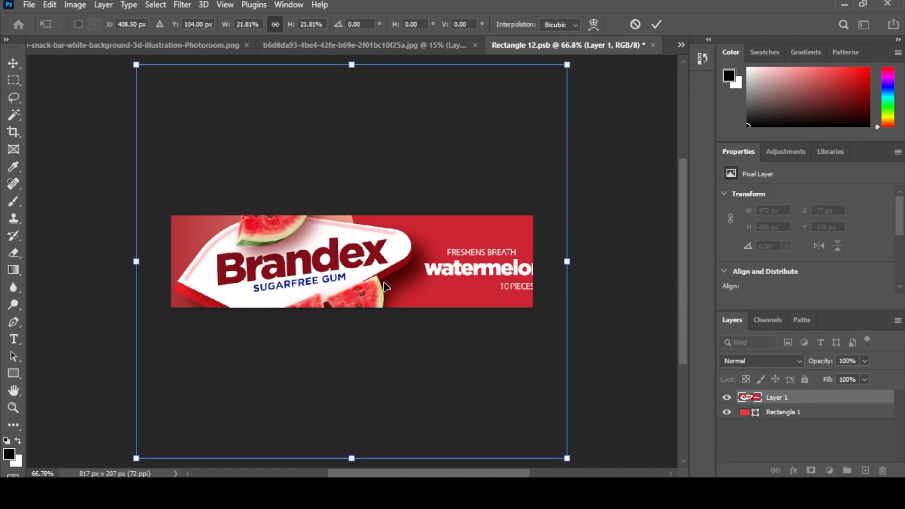
{"action": "left_click_drag", "start_coordinate": [569, 459], "coordinate": [490, 357]}
{"action": "key", "text": "ctrl+0"}
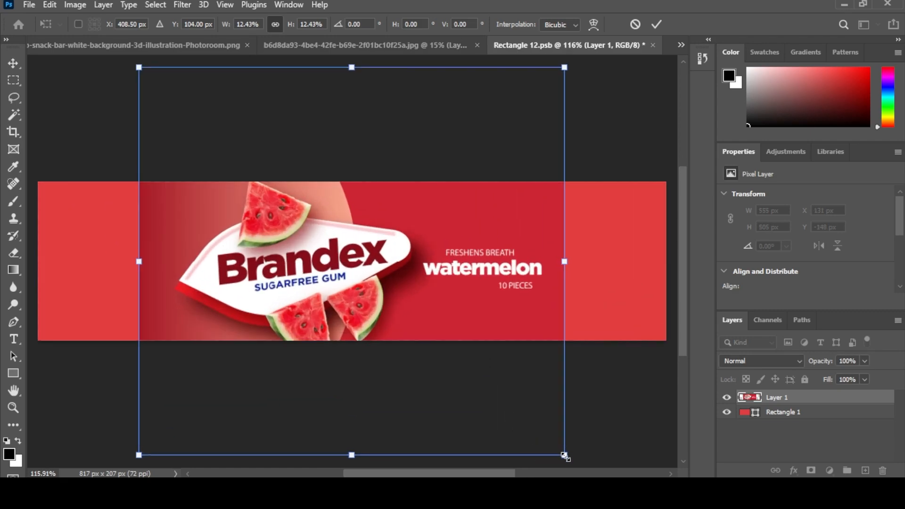
{"action": "left_click_drag", "start_coordinate": [564, 456], "coordinate": [558, 448]}
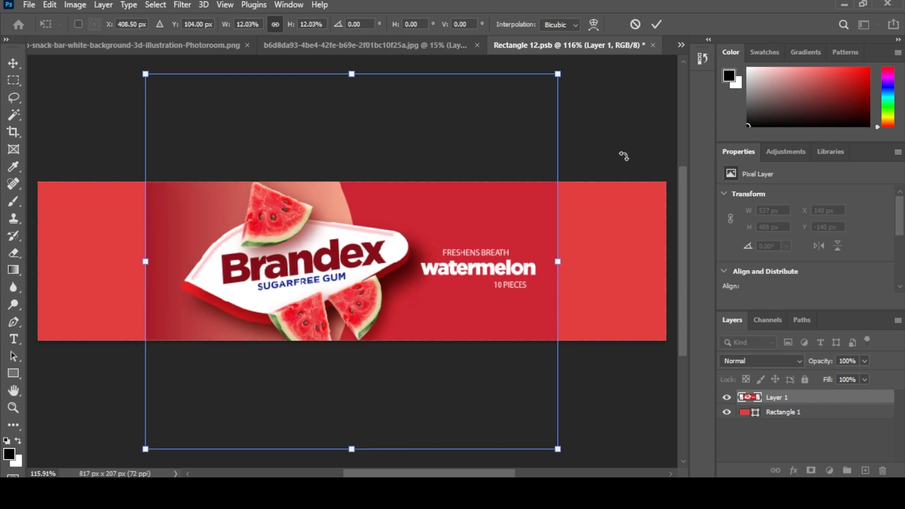
{"action": "left_click", "coordinate": [656, 24]}
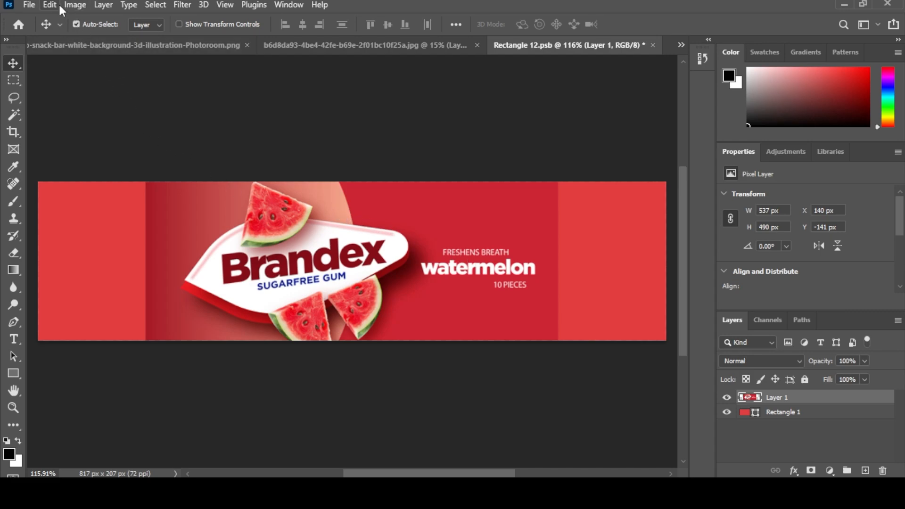
- Select the plain strip to the right of the artwork and fill it with Content-Aware Fill, output to Current Layer
{"action": "left_click", "coordinate": [14, 81]}
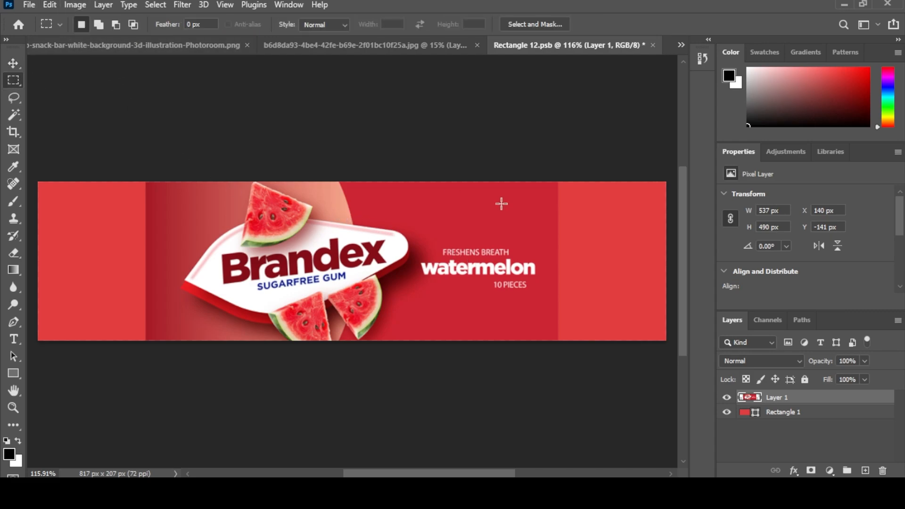
{"action": "left_click_drag", "start_coordinate": [555, 182], "coordinate": [668, 343]}
{"action": "left_click", "coordinate": [50, 6]}
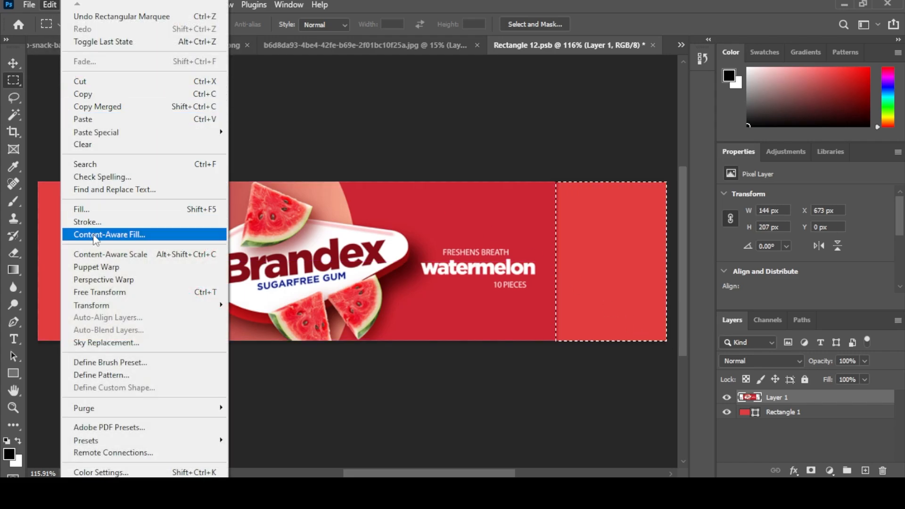
{"action": "left_click", "coordinate": [94, 235]}
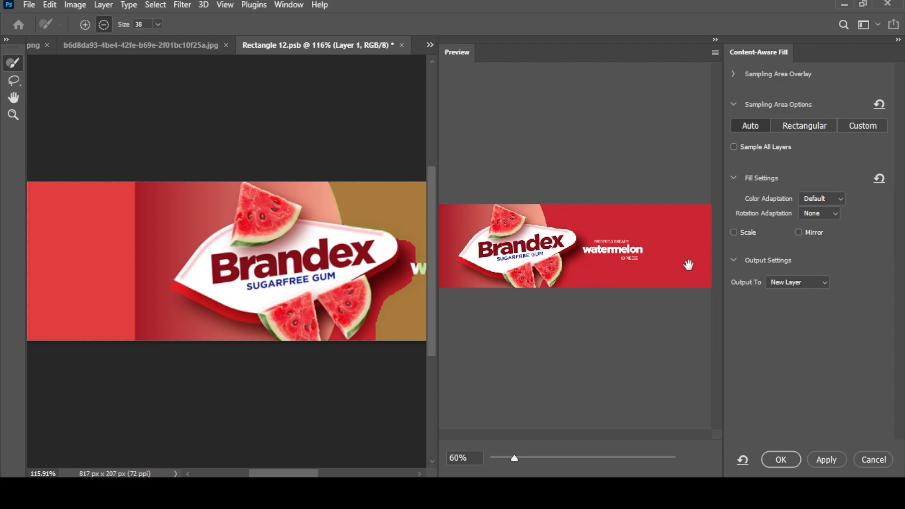
{"action": "left_click", "coordinate": [811, 282]}
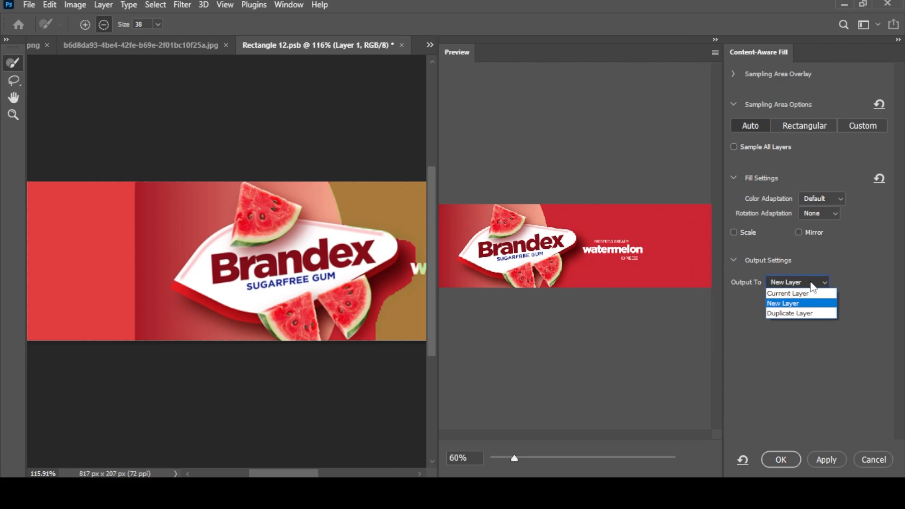
{"action": "left_click", "coordinate": [804, 293]}
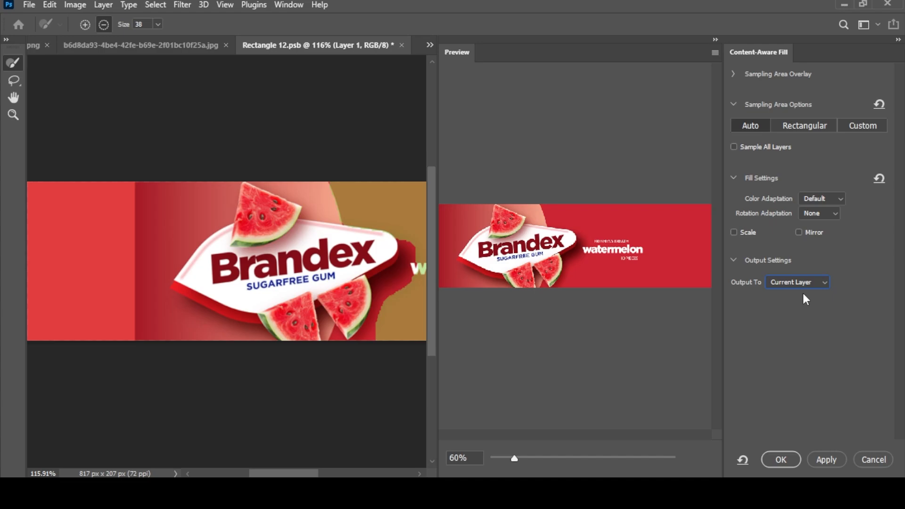
{"action": "left_click", "coordinate": [795, 461]}
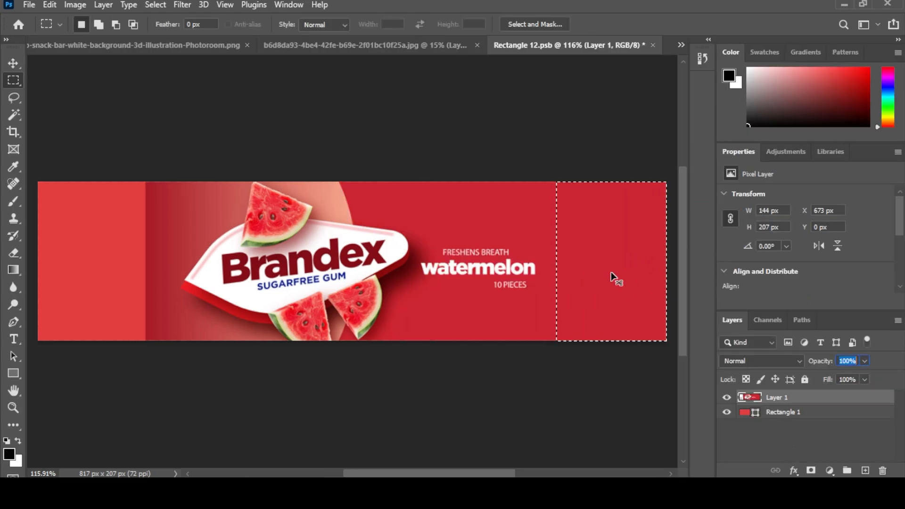
- Select the plain strip to the left of the artwork and fill it with Content-Aware Fill, output to Current Layer, leaving nothing selected
{"action": "key", "text": "ctrl+d"}
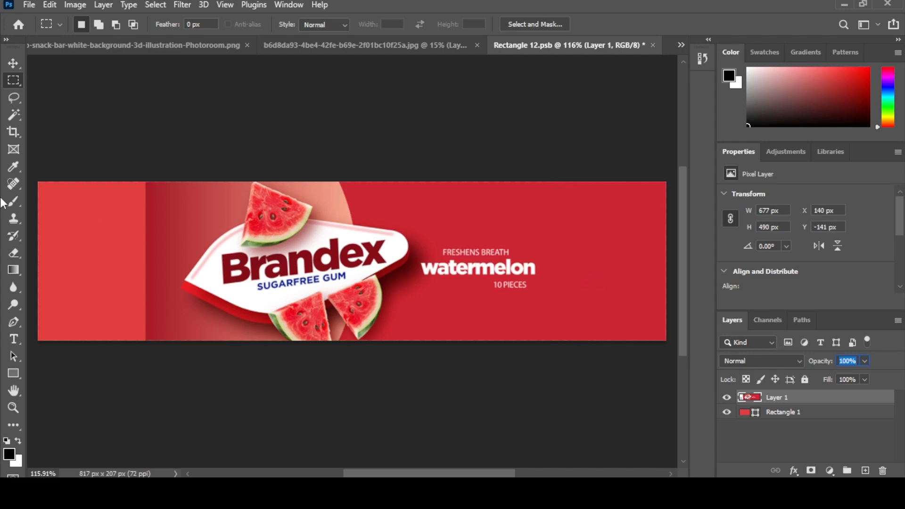
{"action": "left_click_drag", "start_coordinate": [37, 181], "coordinate": [148, 352]}
{"action": "left_click", "coordinate": [50, 5]}
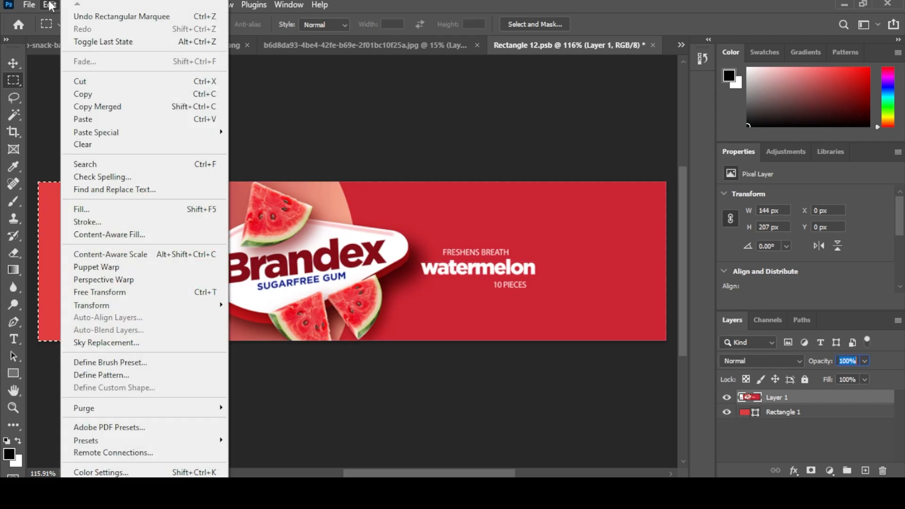
{"action": "left_click", "coordinate": [104, 234]}
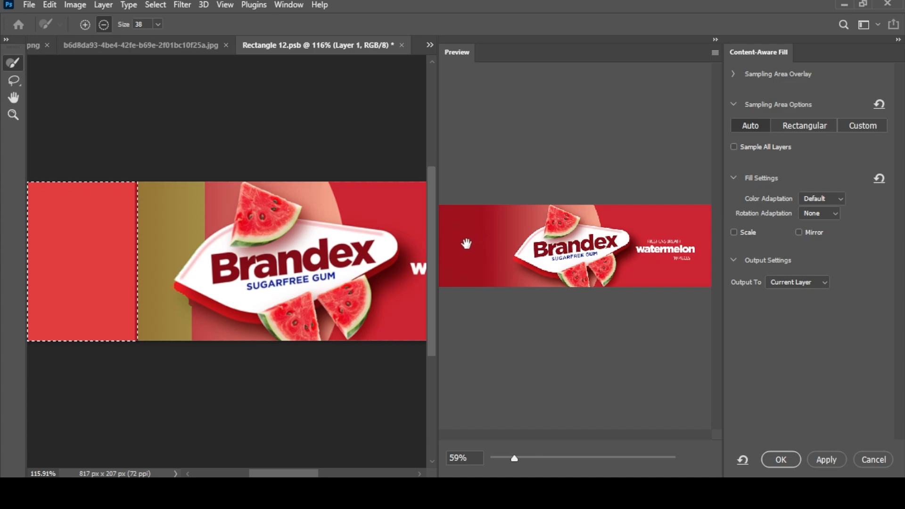
{"action": "left_click", "coordinate": [780, 460]}
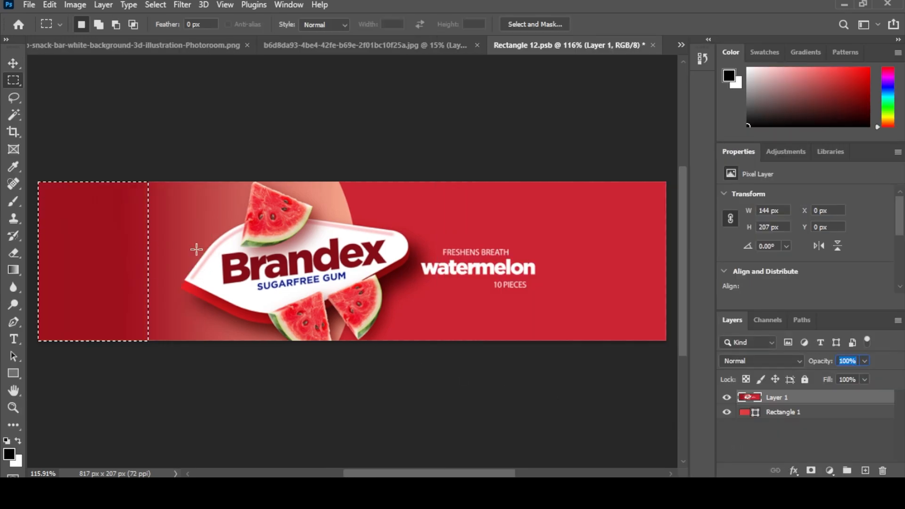
{"action": "key", "text": "ctrl+d"}
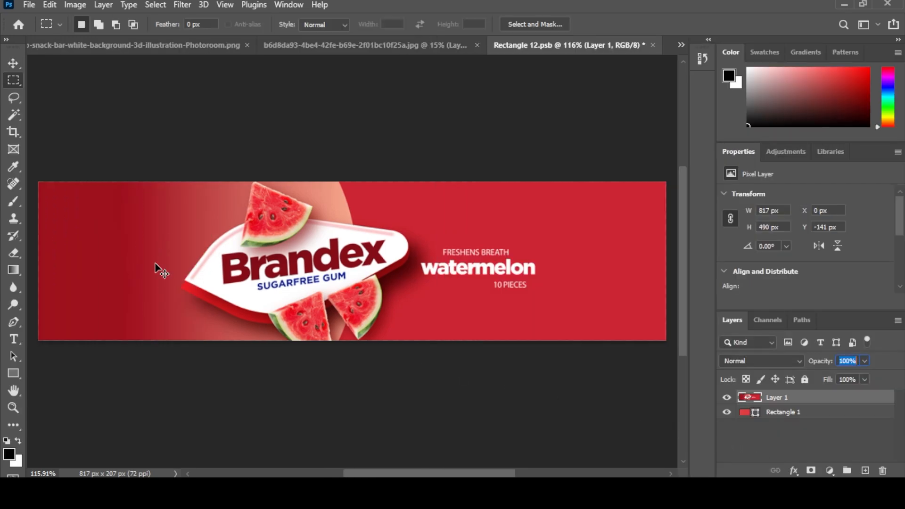
- Close Rectangle 12.psb with its changes saved and return to the snack bar mockup document
{"action": "left_click", "coordinate": [651, 44]}
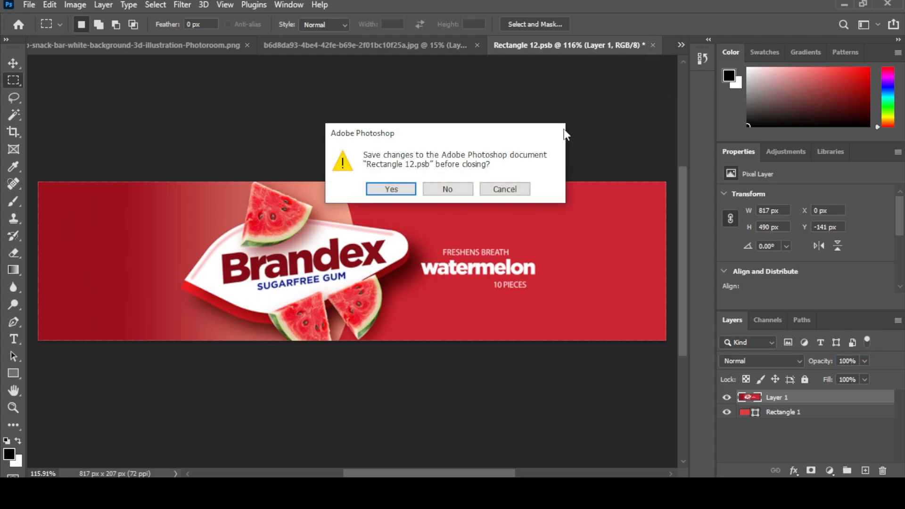
{"action": "left_click", "coordinate": [391, 189]}
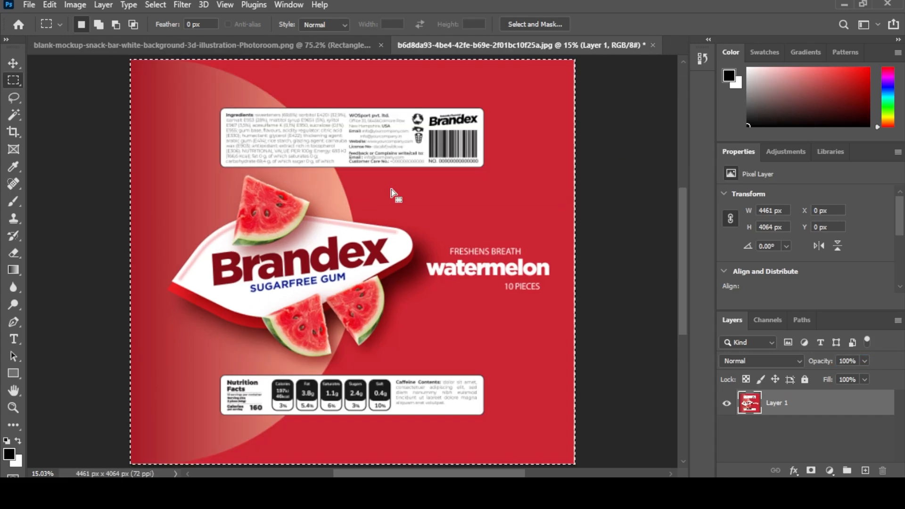
{"action": "left_click", "coordinate": [319, 47]}
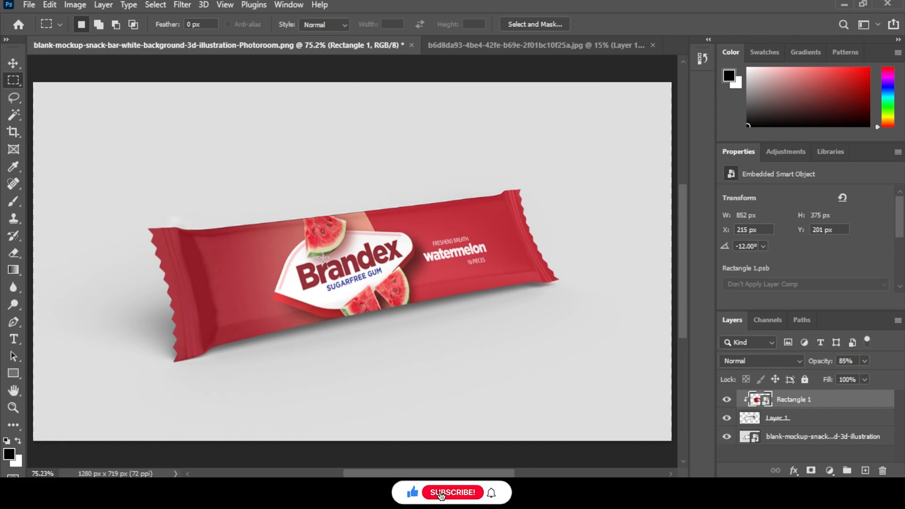
- Set the blend mode of the Rectangle 1 smart object layer to Multiply
{"action": "left_click", "coordinate": [13, 63]}
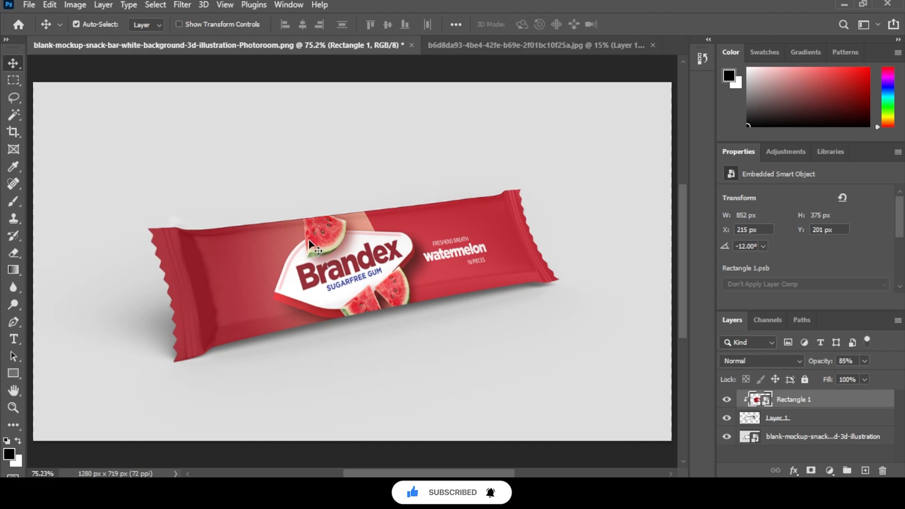
{"action": "left_click", "coordinate": [788, 360]}
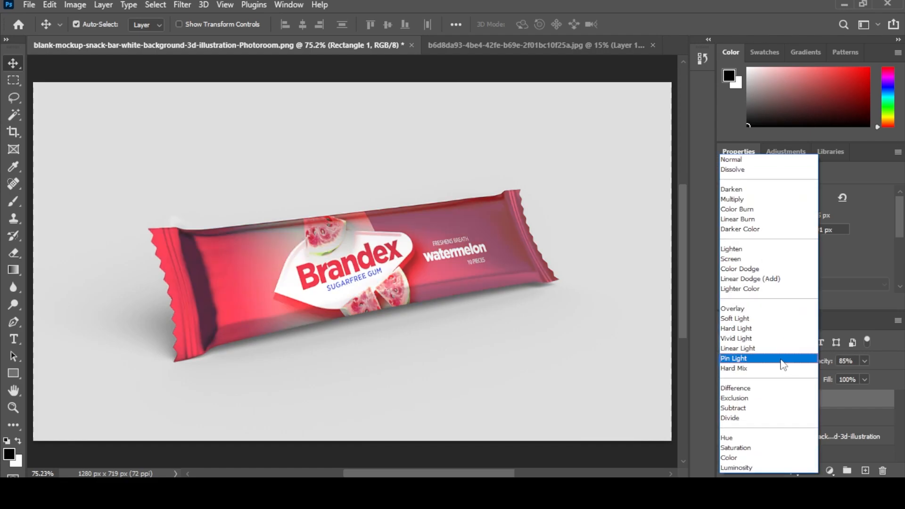
{"action": "left_click", "coordinate": [753, 199]}
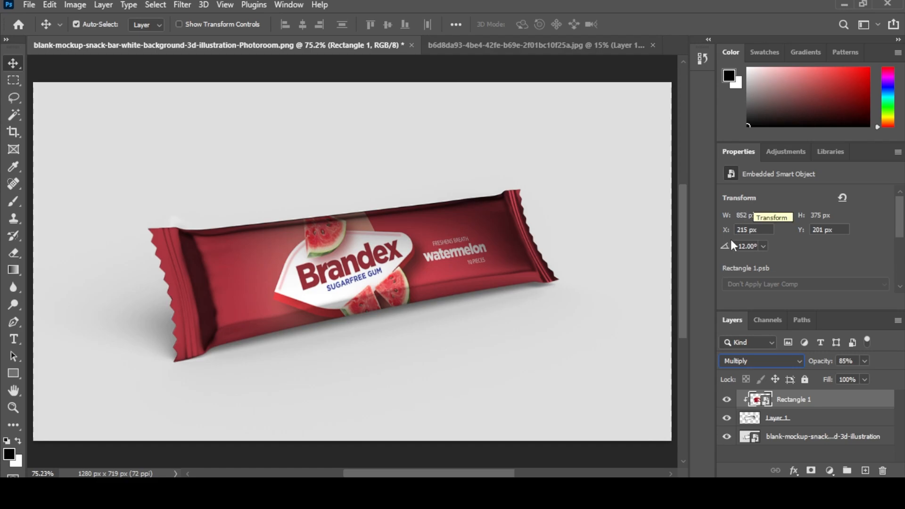
- Open the Rectangle 1 smart object contents and move the Brandex artwork layer 50 px to the left
{"action": "double_click", "coordinate": [764, 400]}
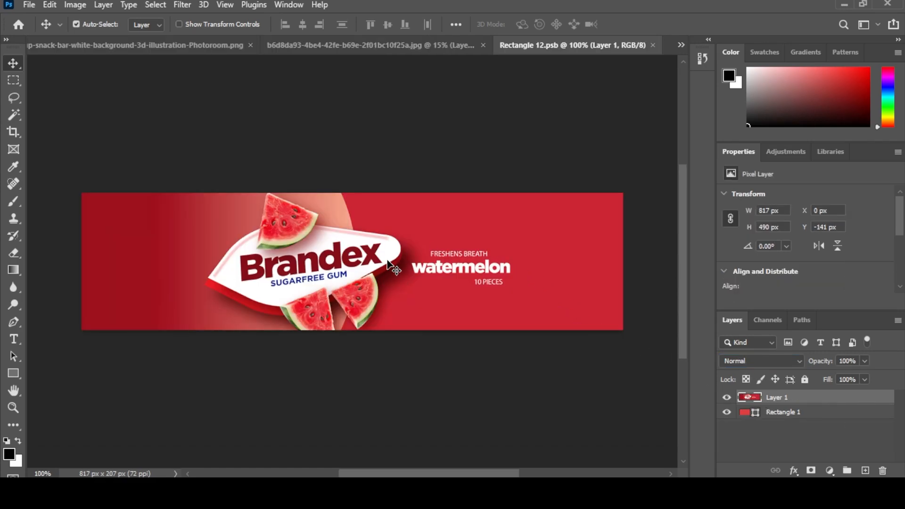
{"action": "key", "text": "shift+Left"}
{"action": "key", "text": "shift+Left"}
{"action": "key", "text": "shift+Left"}
{"action": "key", "text": "shift+Left"}
{"action": "key", "text": "shift+Left"}
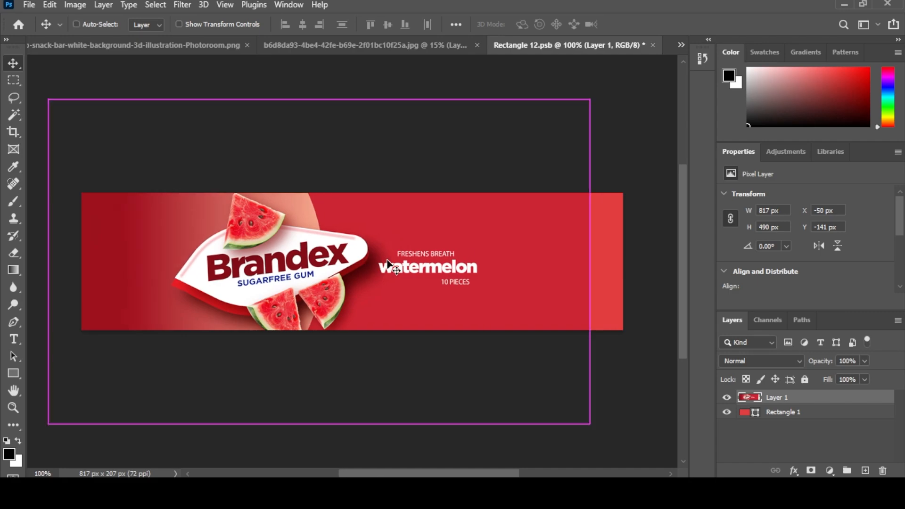
- Scale the Brandex artwork proportionally to about 103.5% and nudge it up 2 px
{"action": "key", "text": "ctrl+t"}
{"action": "left_click_drag", "start_coordinate": [590, 425], "coordinate": [599, 430]}
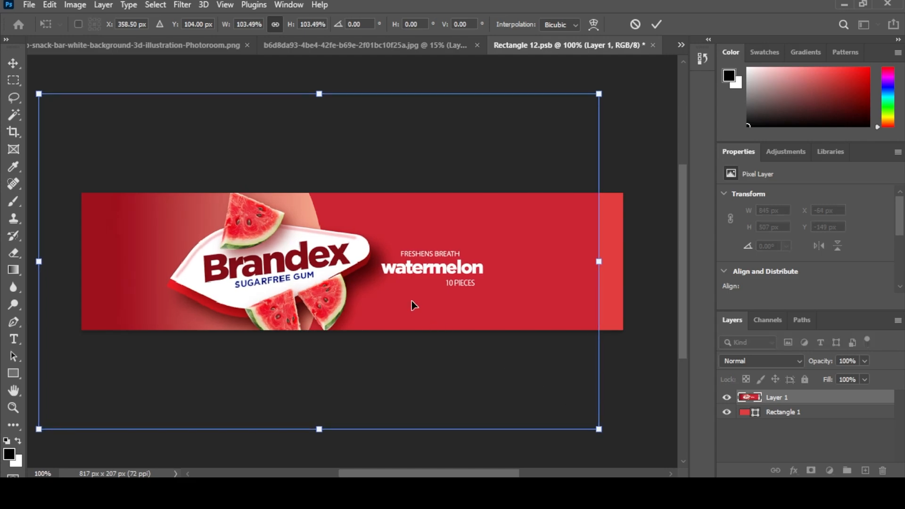
{"action": "key", "text": "Up"}
{"action": "key", "text": "Up"}
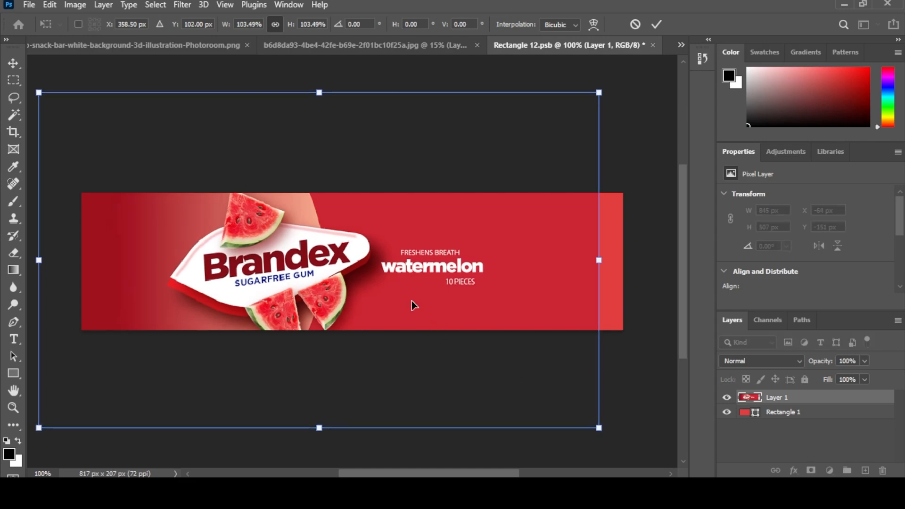
{"action": "left_click", "coordinate": [656, 24]}
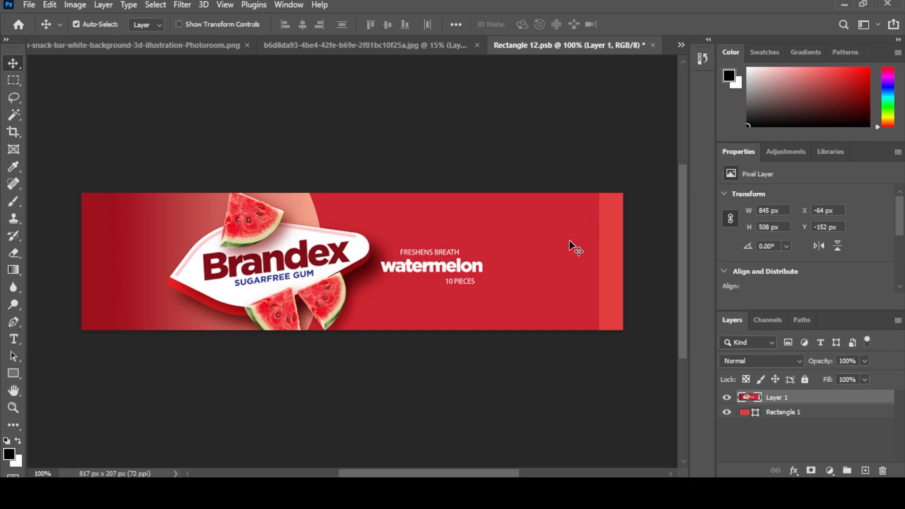
- Fill the uncovered strip at the artwork's right edge with Content-Aware Fill, then save and close the smart object document
{"action": "key", "text": "m"}
{"action": "left_click_drag", "start_coordinate": [595, 178], "coordinate": [657, 339]}
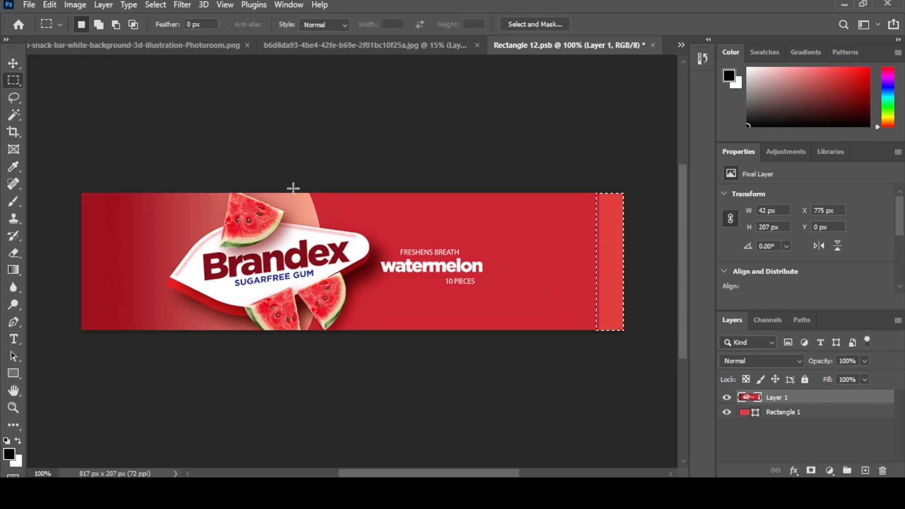
{"action": "left_click", "coordinate": [53, 5]}
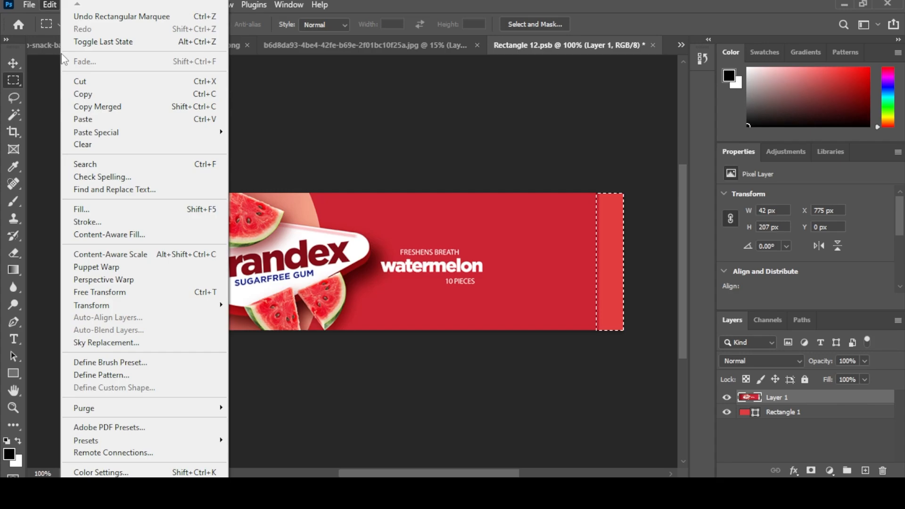
{"action": "left_click", "coordinate": [137, 234]}
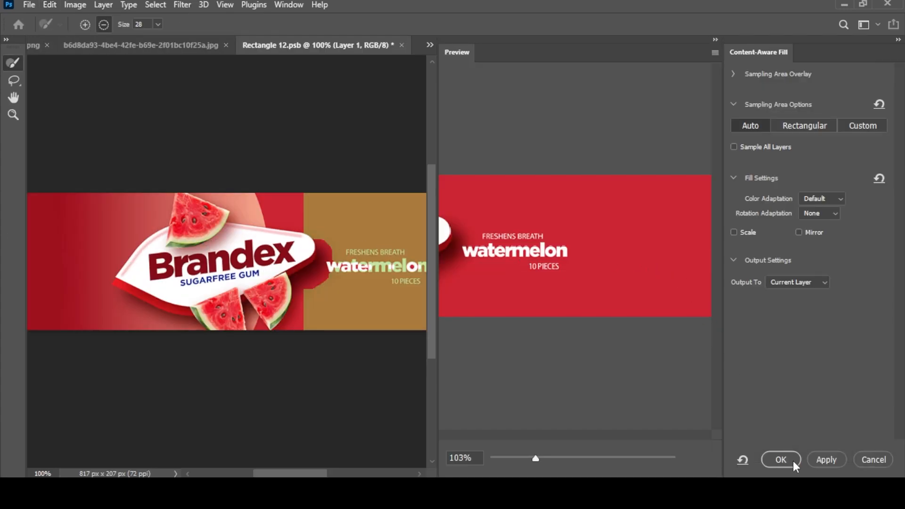
{"action": "left_click", "coordinate": [792, 461]}
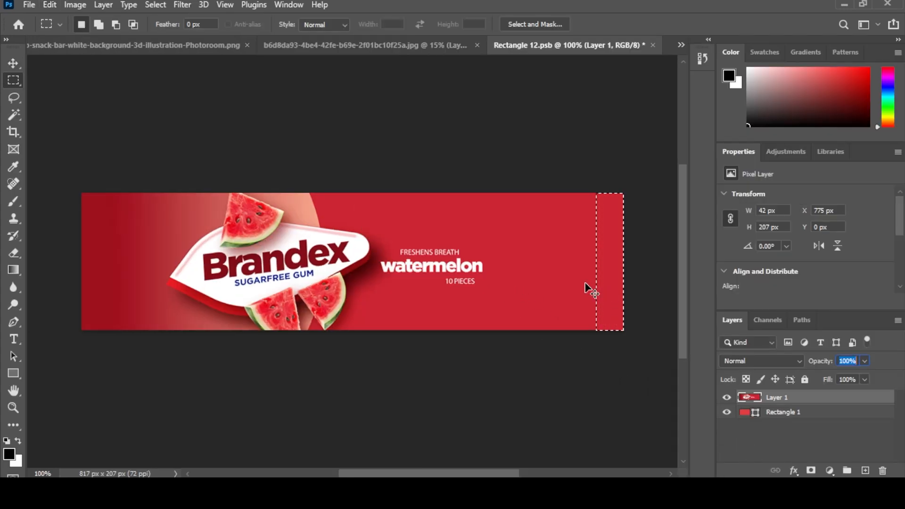
{"action": "key", "text": "ctrl+d"}
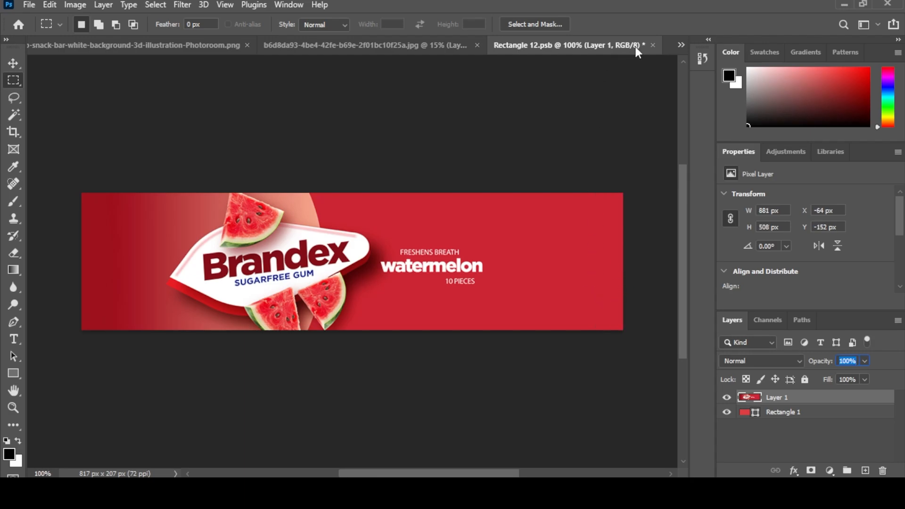
{"action": "left_click", "coordinate": [652, 45]}
{"action": "left_click", "coordinate": [393, 188]}
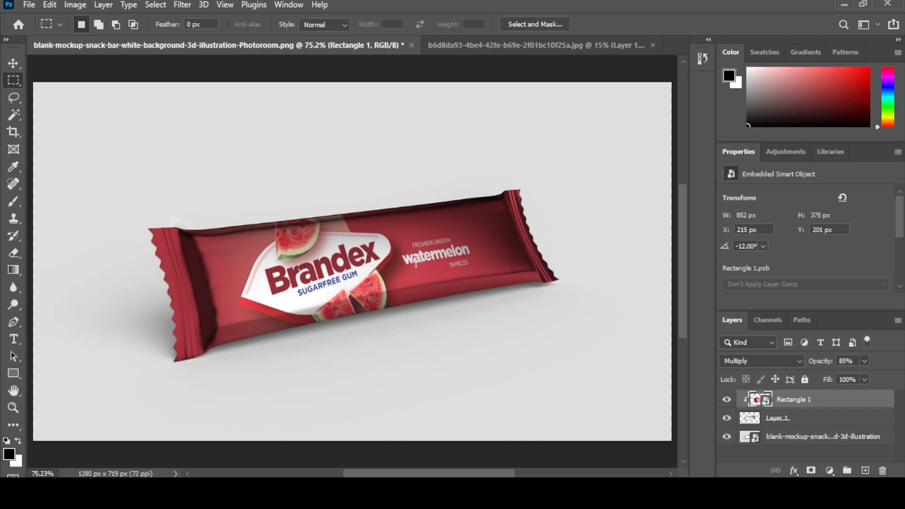
- Keep the Rectangle 1 layer in Multiply mode and set its opacity to 100%
{"action": "left_click", "coordinate": [13, 65]}
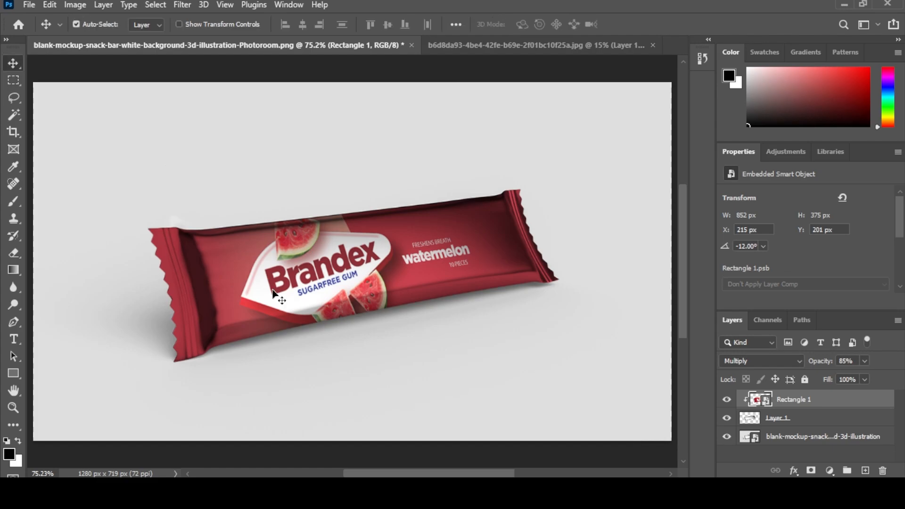
{"action": "left_click", "coordinate": [746, 357]}
{"action": "left_click", "coordinate": [732, 199]}
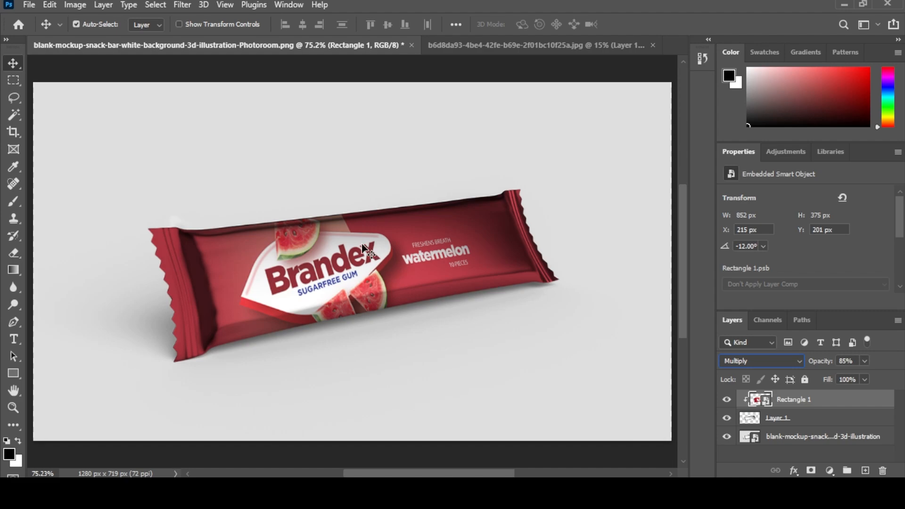
{"action": "left_click_drag", "start_coordinate": [815, 362], "coordinate": [852, 364]}
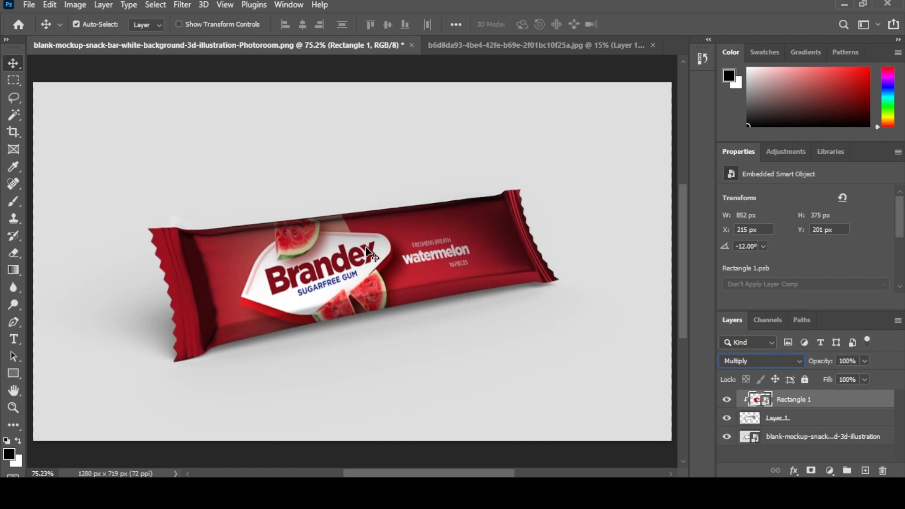
- Add a Hue/Saturation adjustment clipped to the wrapper artwork with Hue +2, Saturation +10 and Lightness +2
{"action": "left_click", "coordinate": [785, 152]}
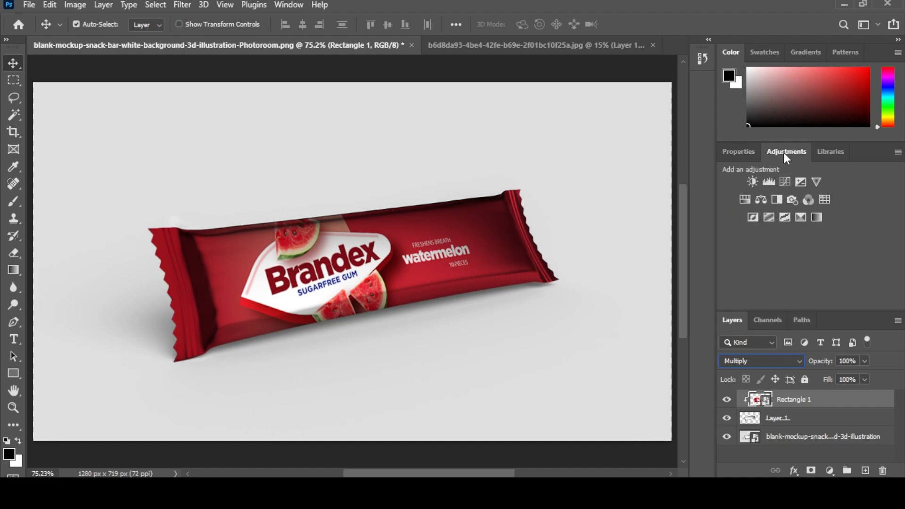
{"action": "left_click", "coordinate": [830, 470]}
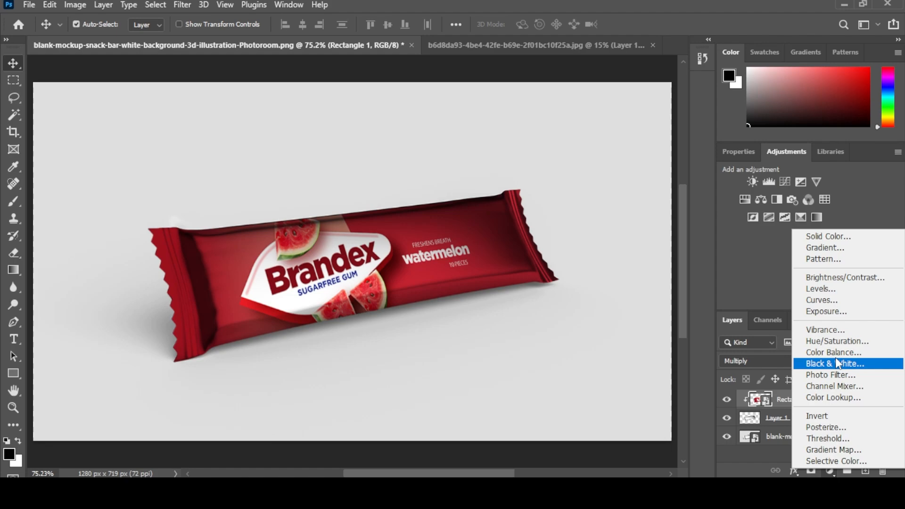
{"action": "left_click", "coordinate": [839, 344]}
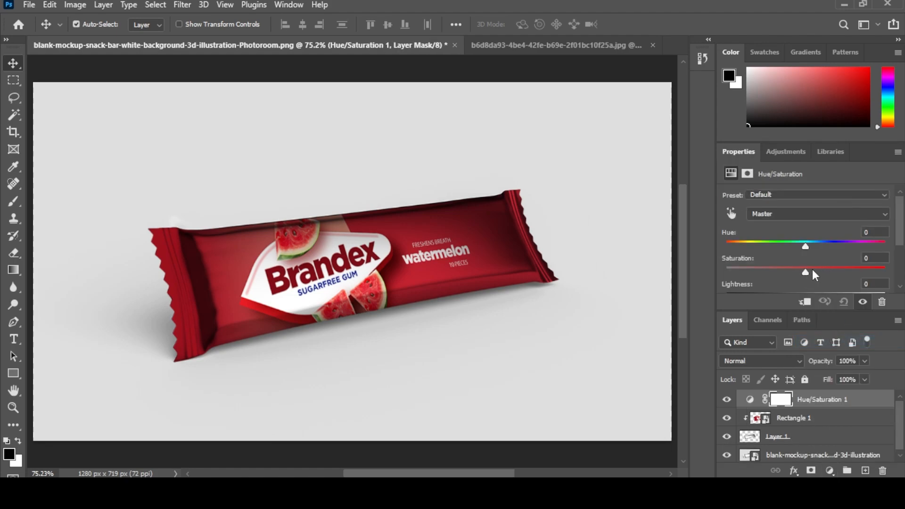
{"action": "left_click", "coordinate": [805, 306]}
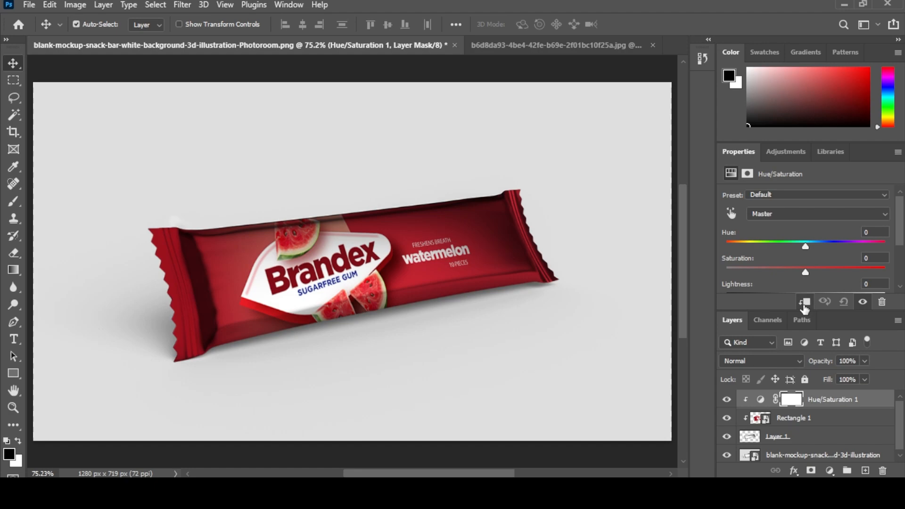
{"action": "left_click_drag", "start_coordinate": [899, 231], "coordinate": [901, 242]}
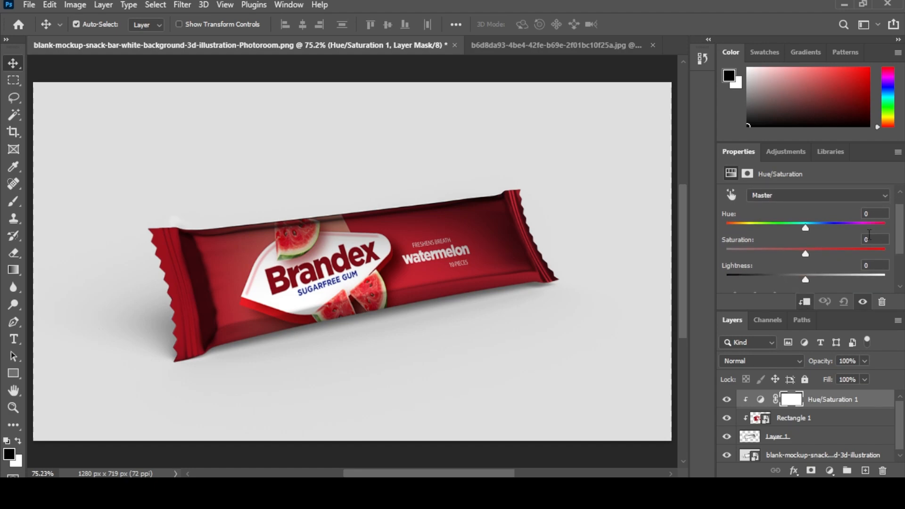
{"action": "left_click_drag", "start_coordinate": [806, 228], "coordinate": [813, 256]}
{"action": "left_click_drag", "start_coordinate": [806, 280], "coordinate": [807, 281]}
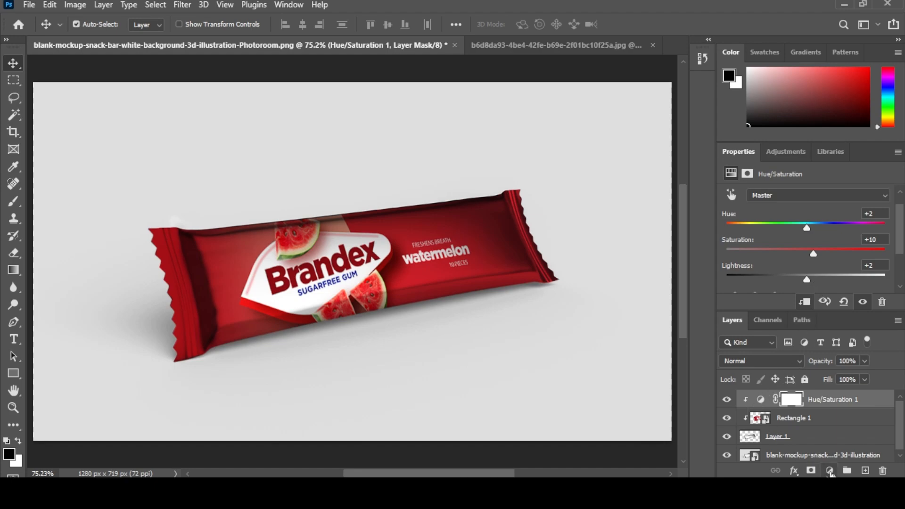
- Add a Levels adjustment clipped to the wrapper artwork and set its white input level to 223
{"action": "left_click", "coordinate": [830, 471]}
{"action": "left_click", "coordinate": [818, 292]}
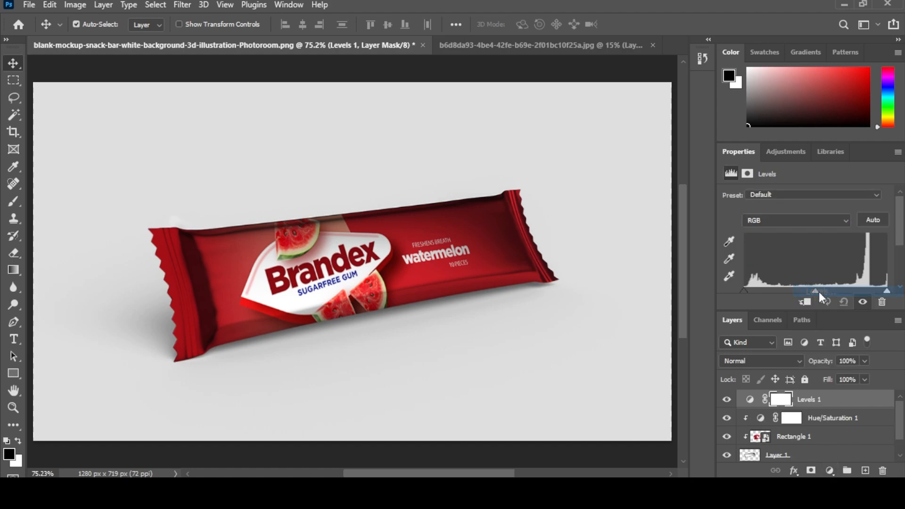
{"action": "left_click_drag", "start_coordinate": [902, 219], "coordinate": [878, 222]}
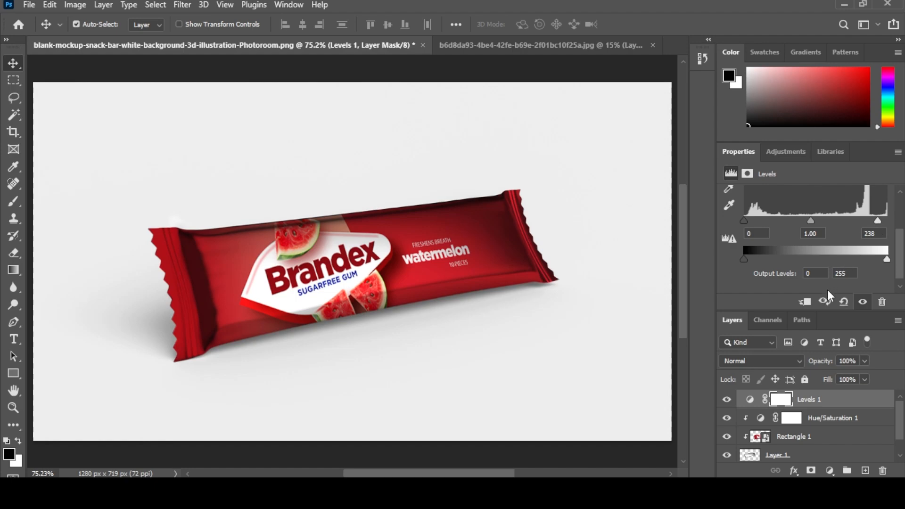
{"action": "left_click", "coordinate": [805, 302]}
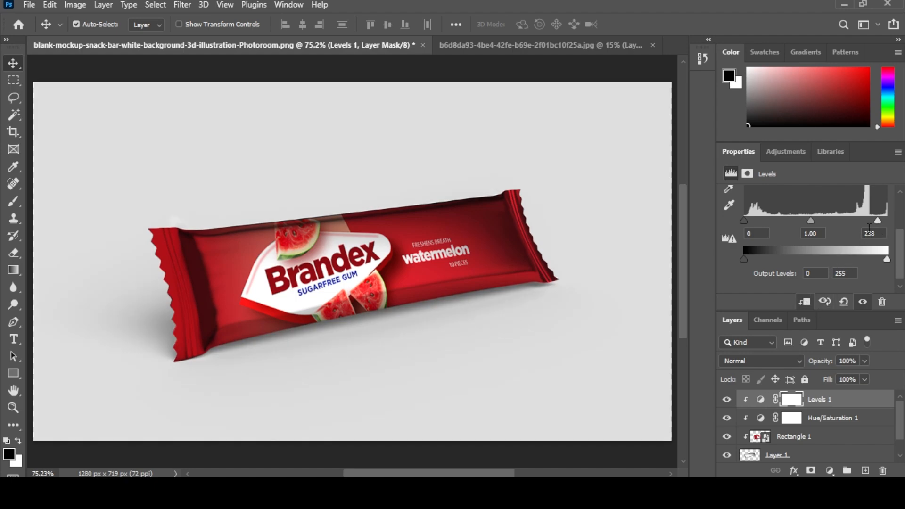
{"action": "left_click_drag", "start_coordinate": [878, 220], "coordinate": [869, 222]}
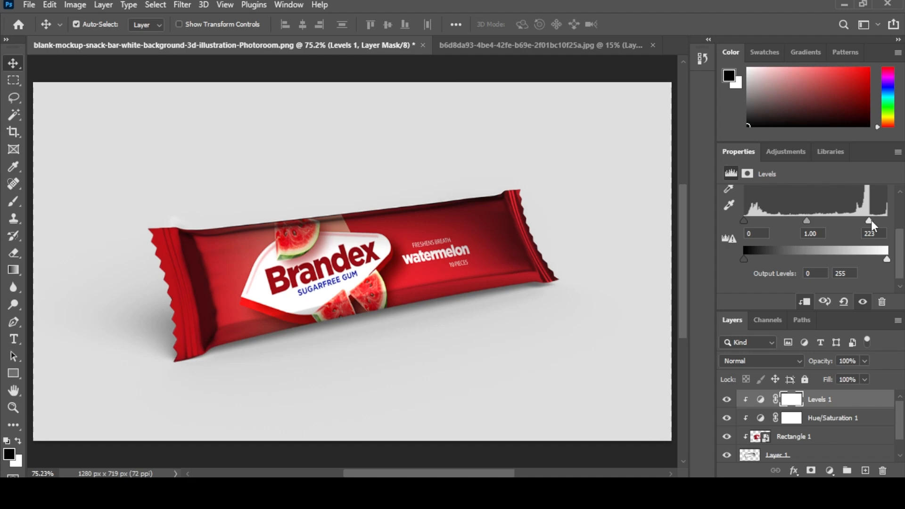
- Fine-tune the Levels white input, and group Layer 1, Rectangle 1 and the two clipped adjustment layers together
{"action": "left_click_drag", "start_coordinate": [869, 219], "coordinate": [867, 222]}
{"action": "left_click", "coordinate": [648, 391]}
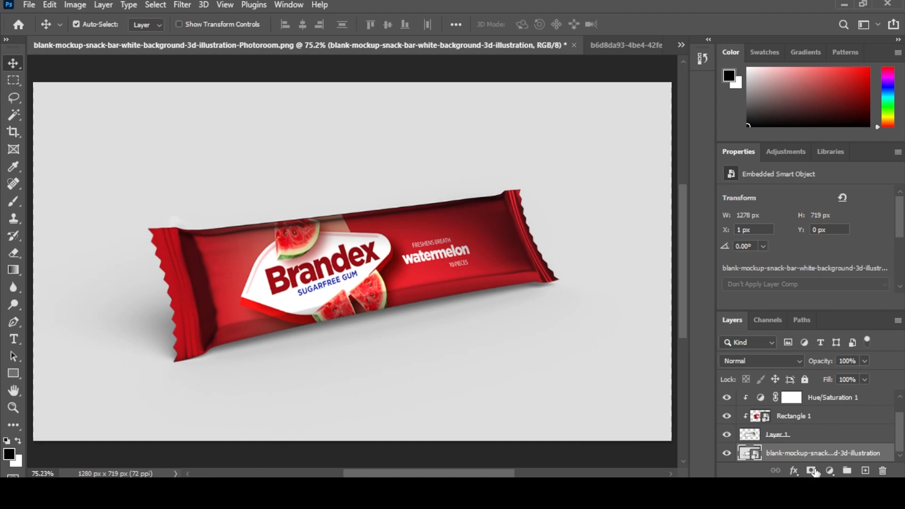
{"action": "left_click", "coordinate": [806, 442]}
{"action": "scroll", "coordinate": [801, 429], "scroll_direction": "up", "scroll_amount": 1}
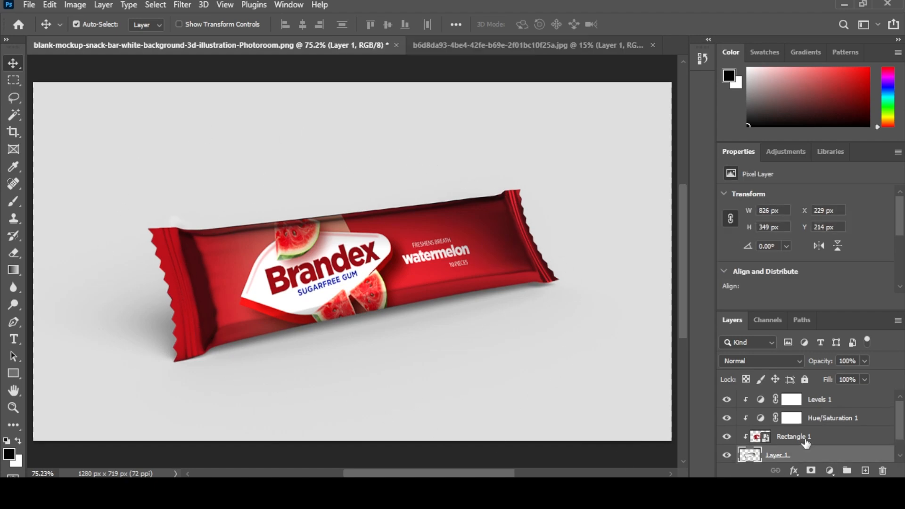
{"action": "left_click", "coordinate": [826, 404], "text": "shift"}
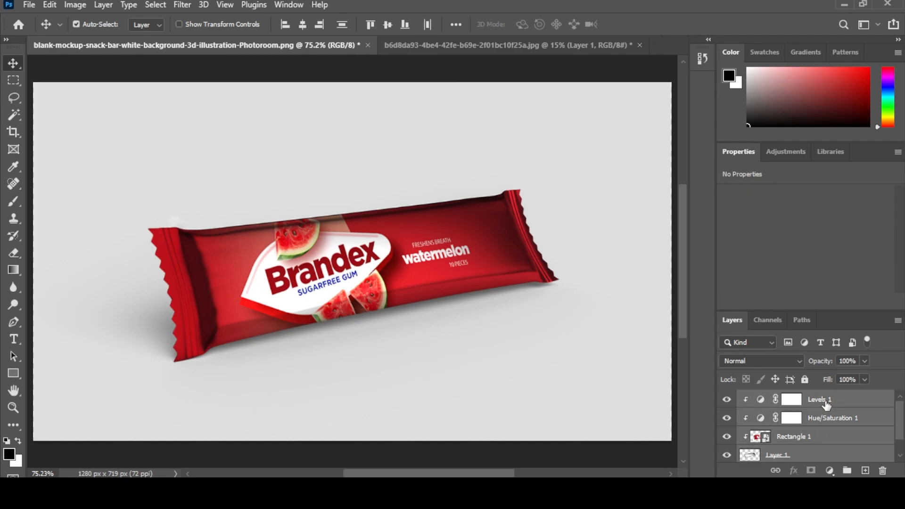
{"action": "key", "text": "ctrl"}
{"action": "key", "text": "ctrl+g"}
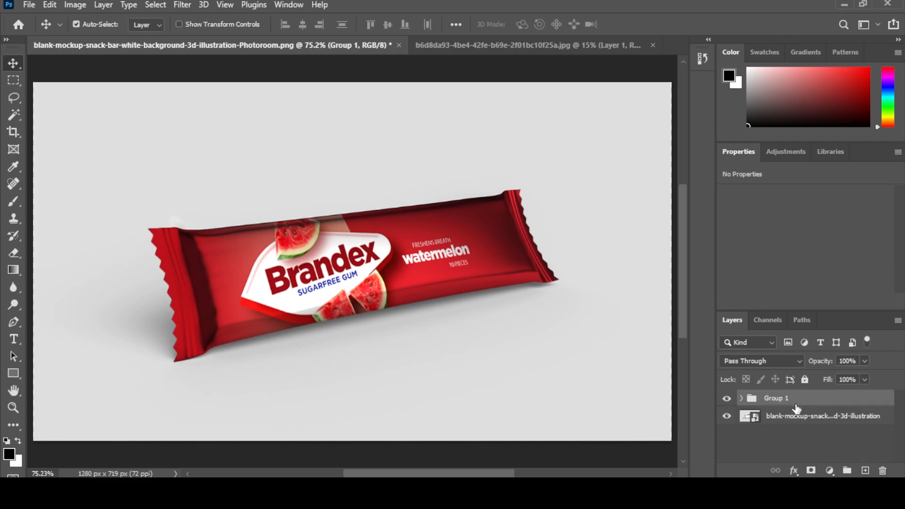
- Hide and show Group 1 repeatedly to compare the blank and designed wrapper, leaving the group collapsed
{"action": "left_click", "coordinate": [727, 400]}
{"action": "left_click", "coordinate": [726, 400]}
{"action": "left_click", "coordinate": [727, 400]}
{"action": "left_click", "coordinate": [726, 400]}
{"action": "left_click", "coordinate": [334, 303]}
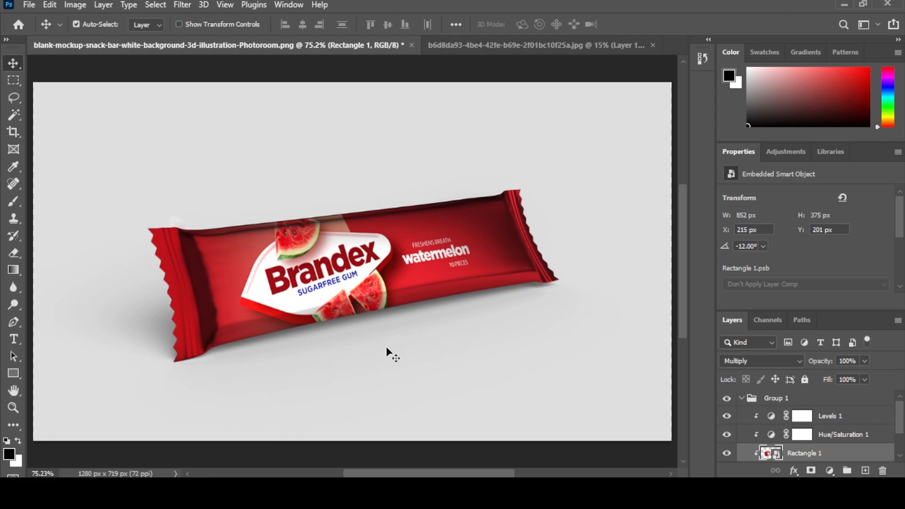
{"action": "left_click", "coordinate": [741, 398]}
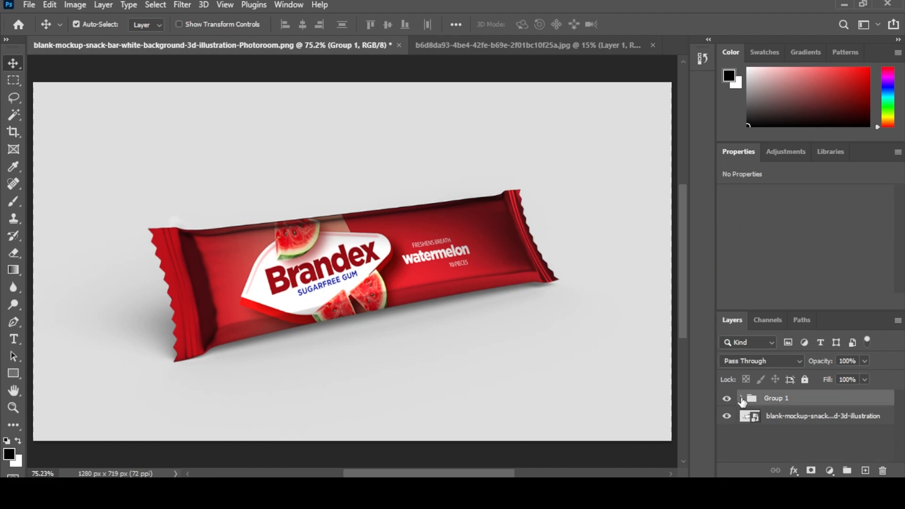
- Add a Hue/Saturation adjustment above the original blank mockup layer and clip it to that layer
{"action": "left_click", "coordinate": [815, 423]}
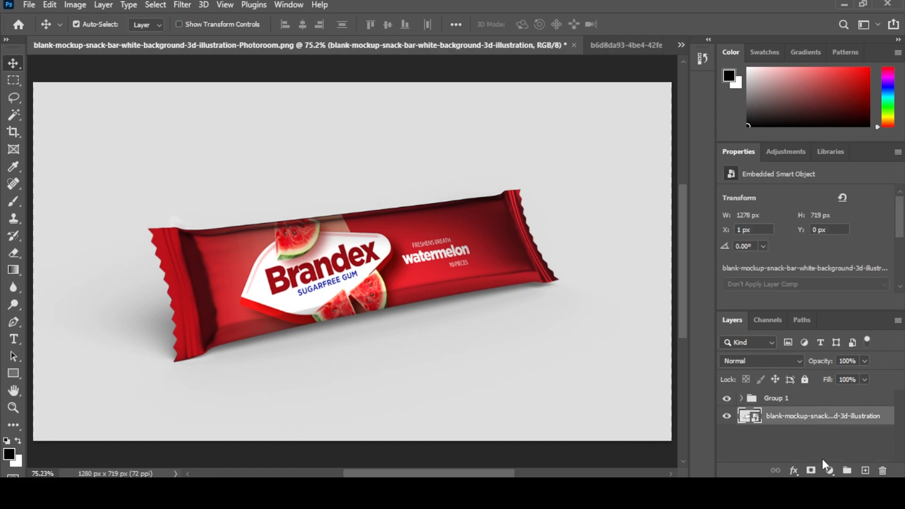
{"action": "left_click", "coordinate": [830, 471]}
{"action": "left_click", "coordinate": [833, 341]}
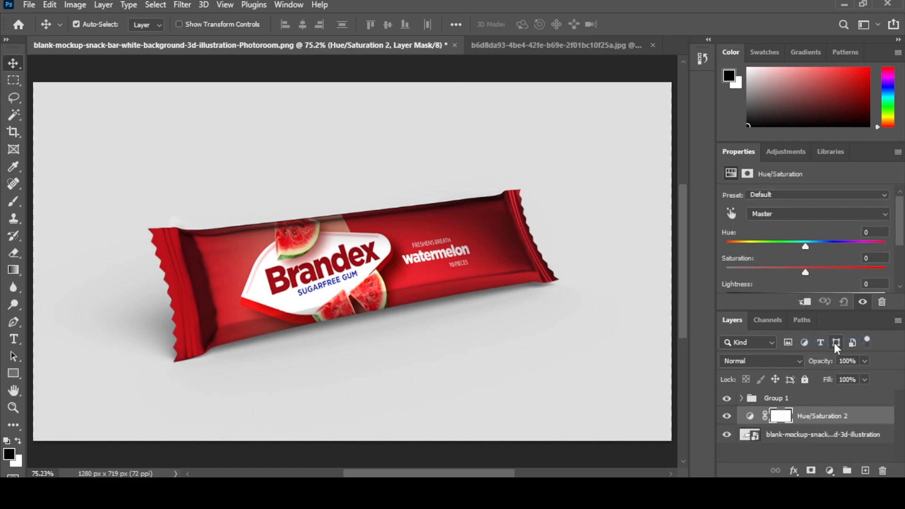
{"action": "left_click", "coordinate": [806, 303]}
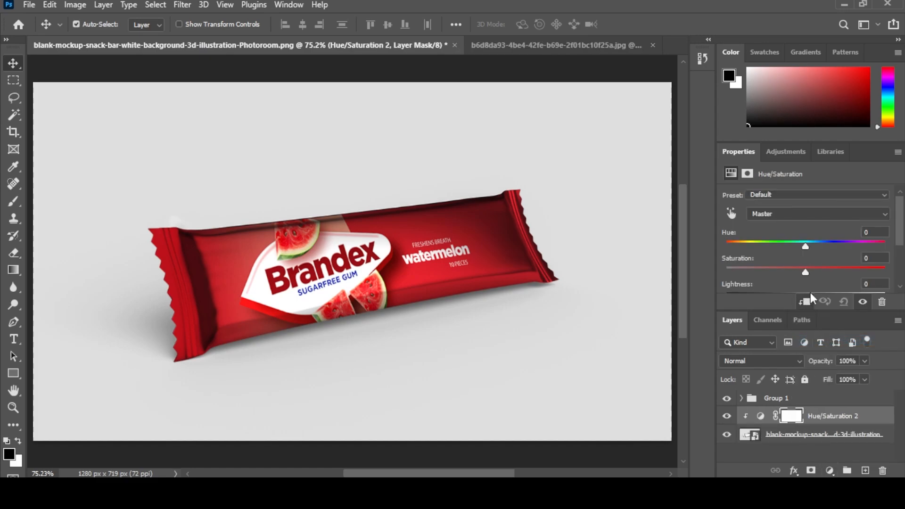
- Colorize the mockup background with Hue 360 and Saturation 45, and check it with the wrapper group hidden and shown
{"action": "scroll", "coordinate": [822, 244], "scroll_direction": "down", "scroll_amount": 2}
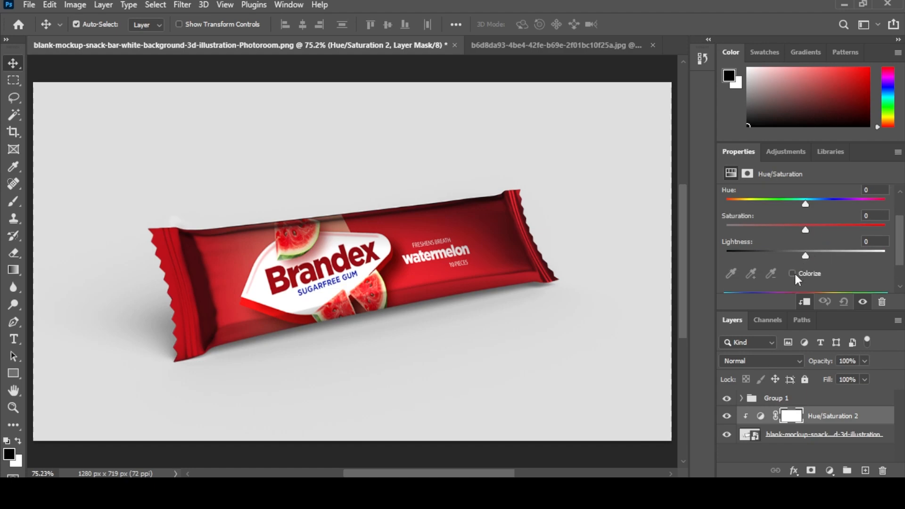
{"action": "left_click", "coordinate": [792, 273]}
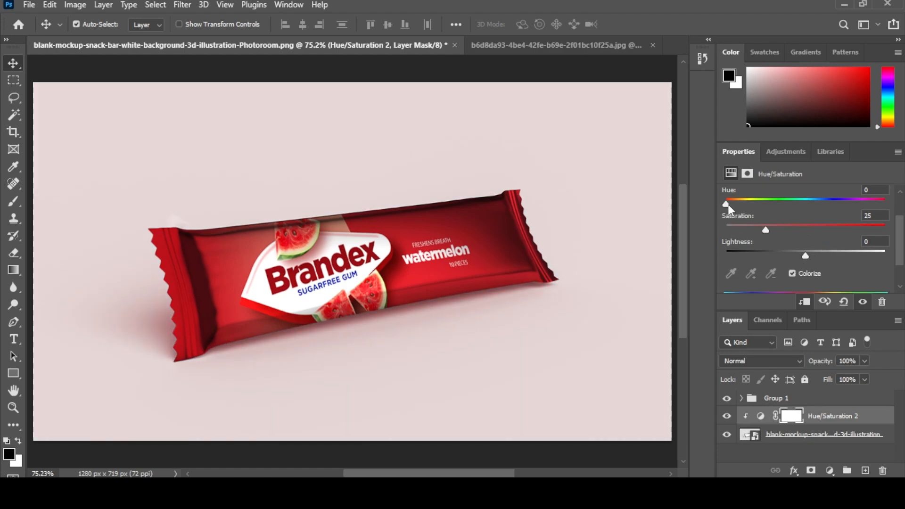
{"action": "left_click_drag", "start_coordinate": [728, 205], "coordinate": [885, 204]}
{"action": "left_click_drag", "start_coordinate": [765, 228], "coordinate": [805, 256]}
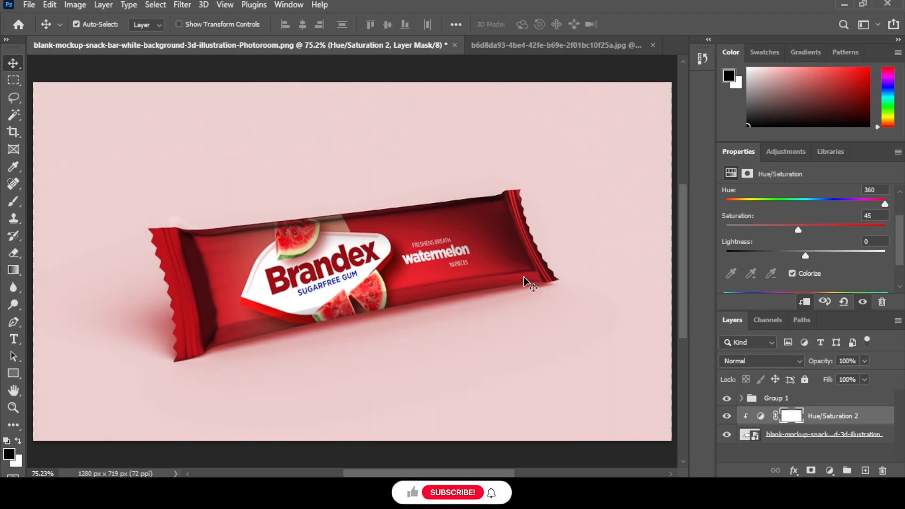
{"action": "left_click", "coordinate": [726, 400]}
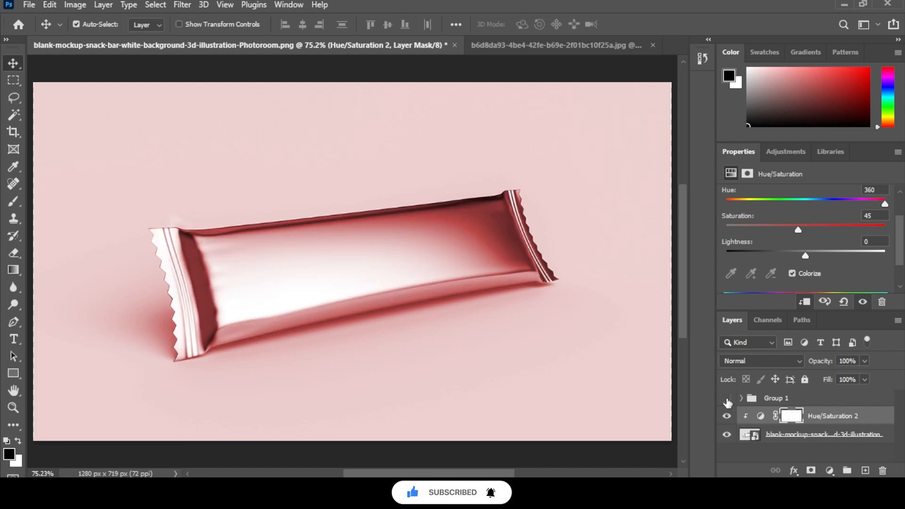
{"action": "left_click", "coordinate": [727, 400]}
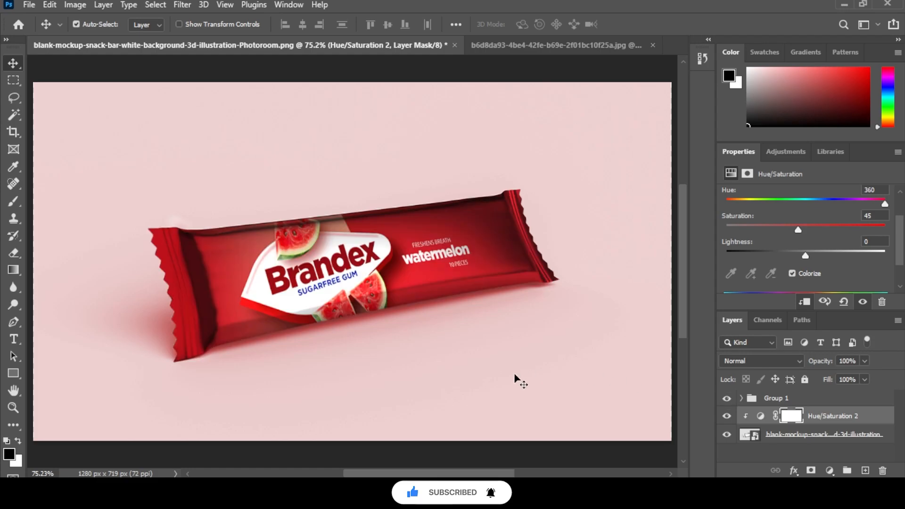